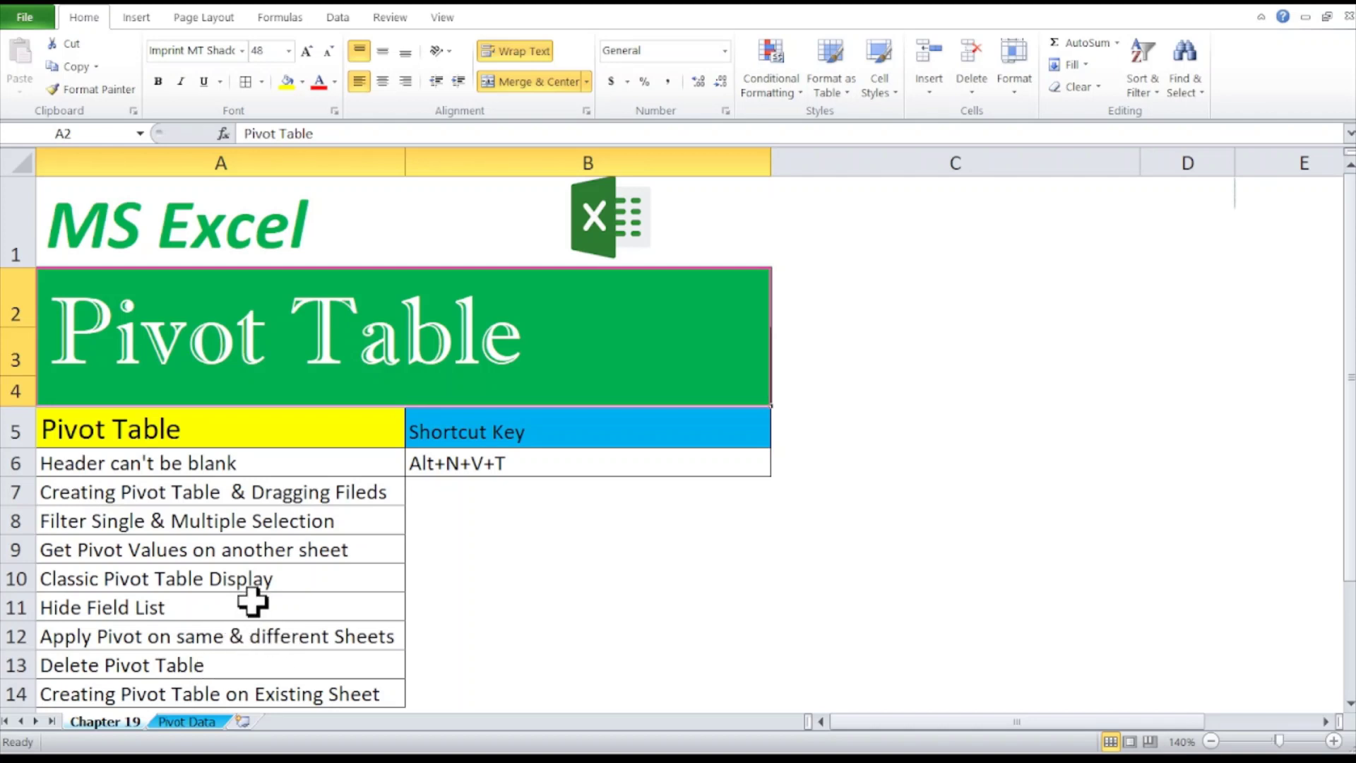
- Switch to the Pivot Data sheet with the 12-player Test, ODI and T20 runs table
left_click(187, 721)
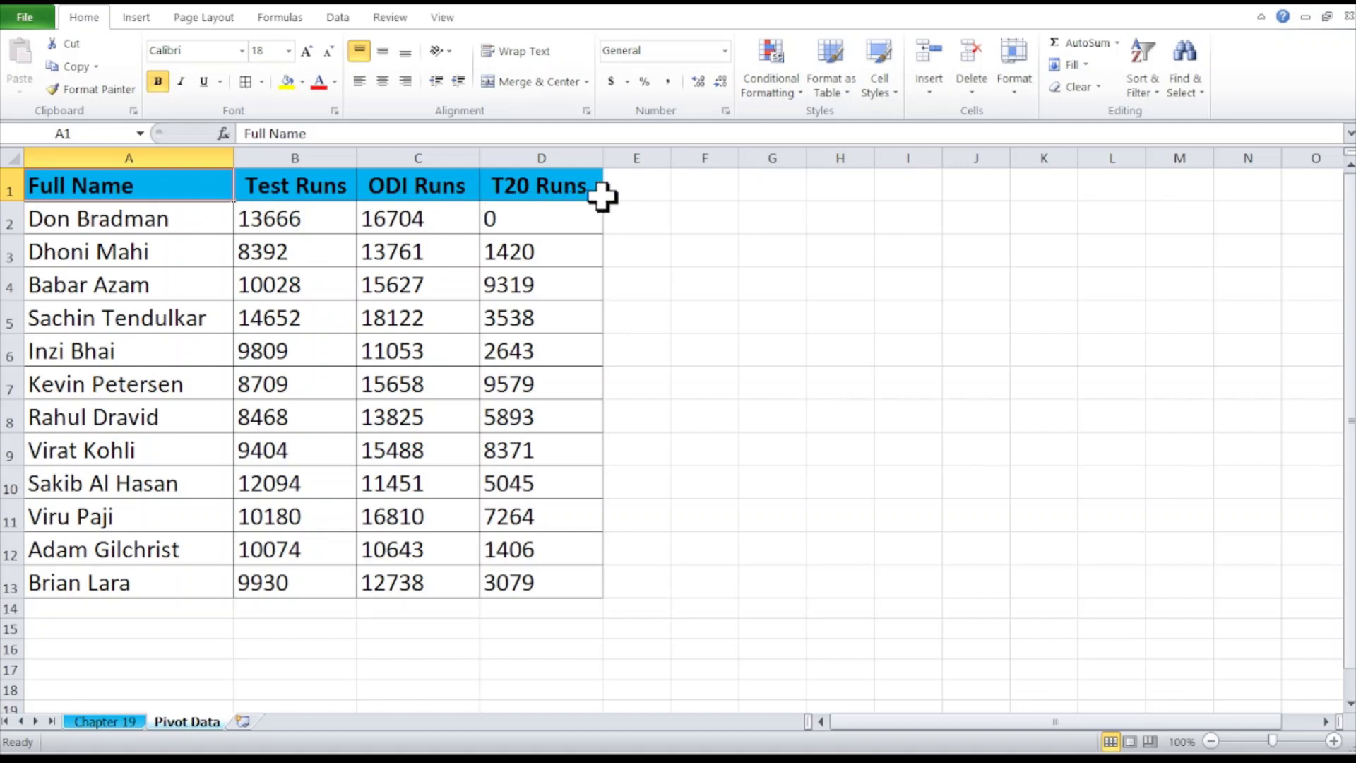
- Clear the Test Runs header in B1, then undo to restore it
left_click(305, 191)
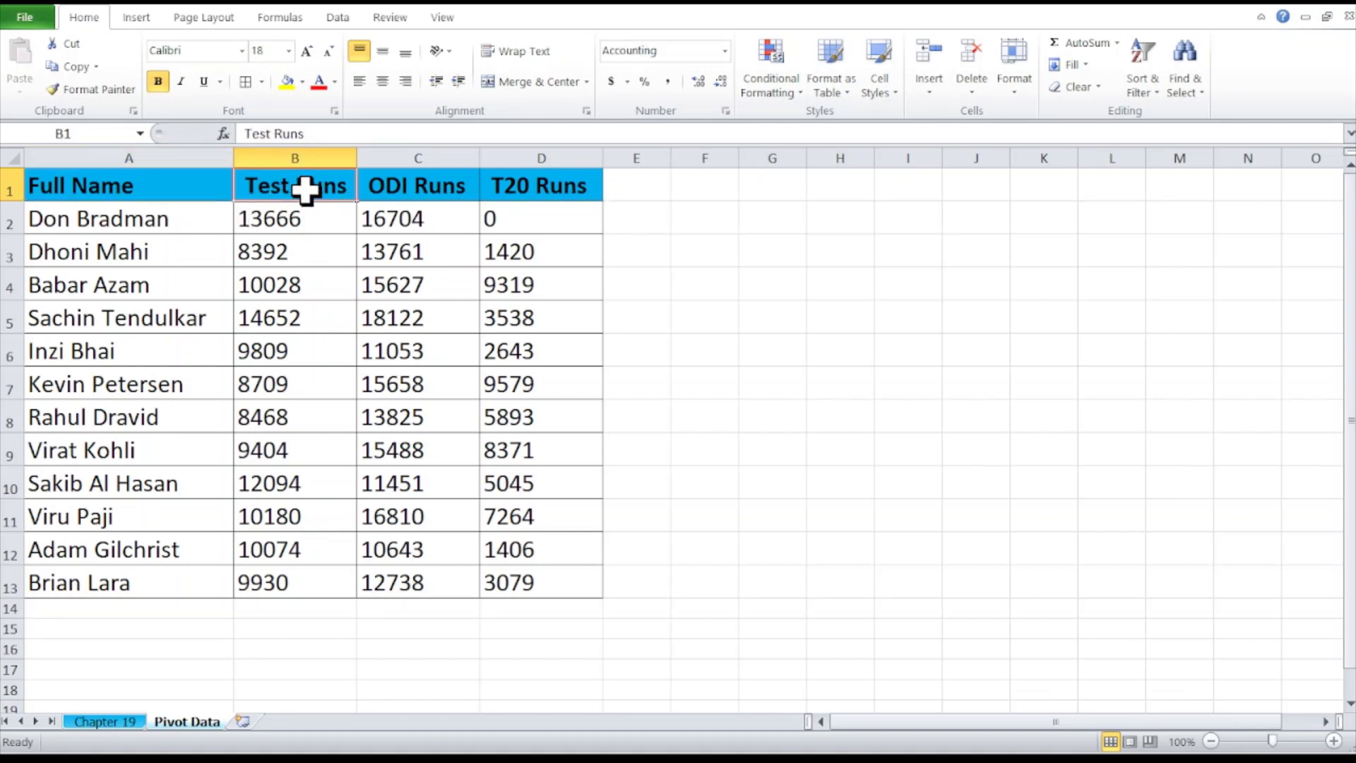
key("Delete")
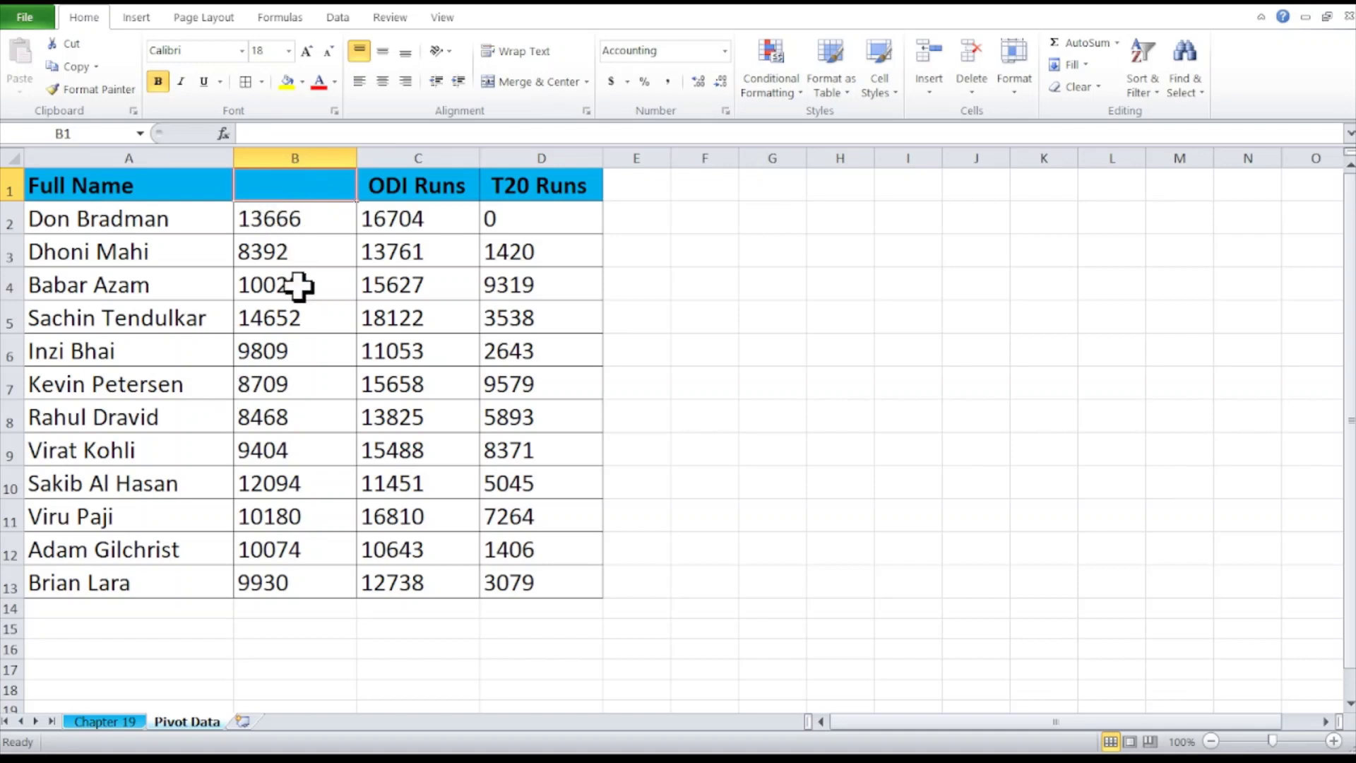
key("ctrl+z")
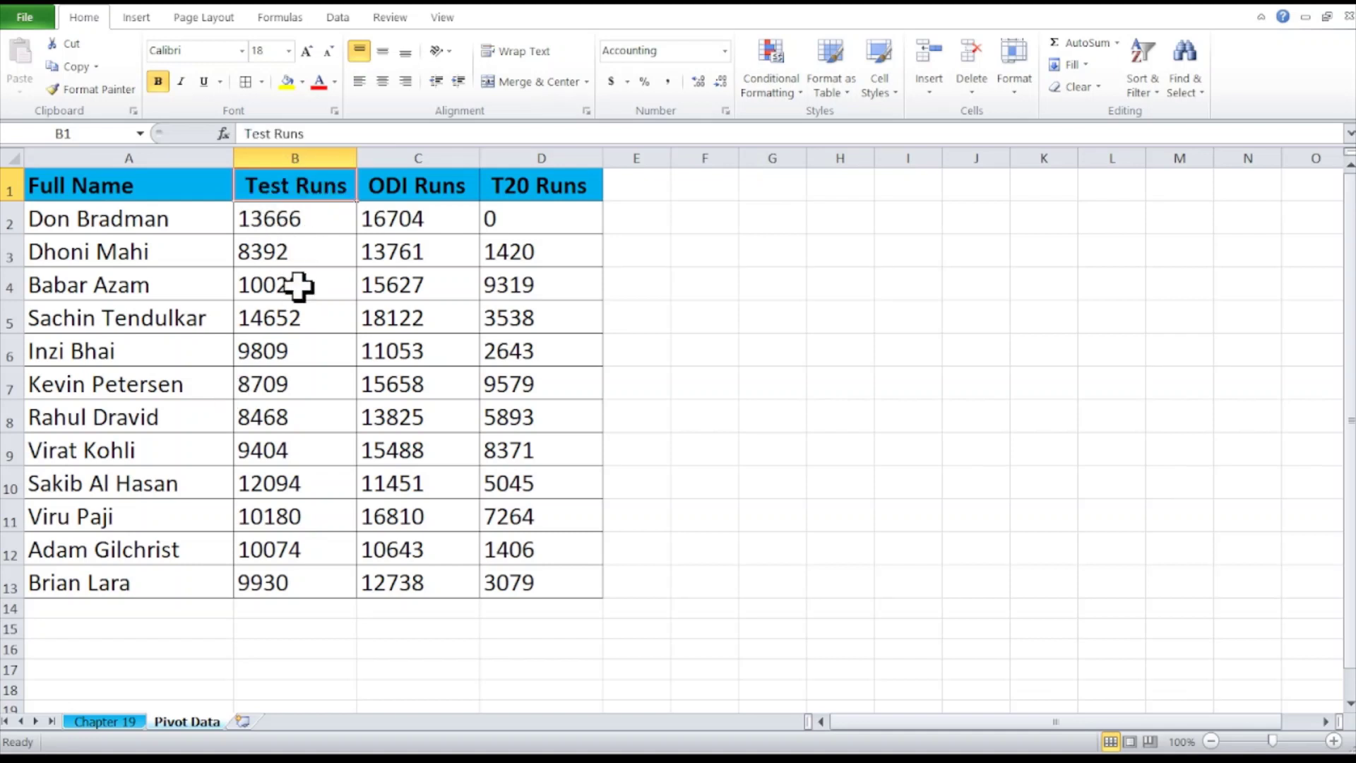
- Select the whole runs table A1:D13 from the Full Name header
key("Left")
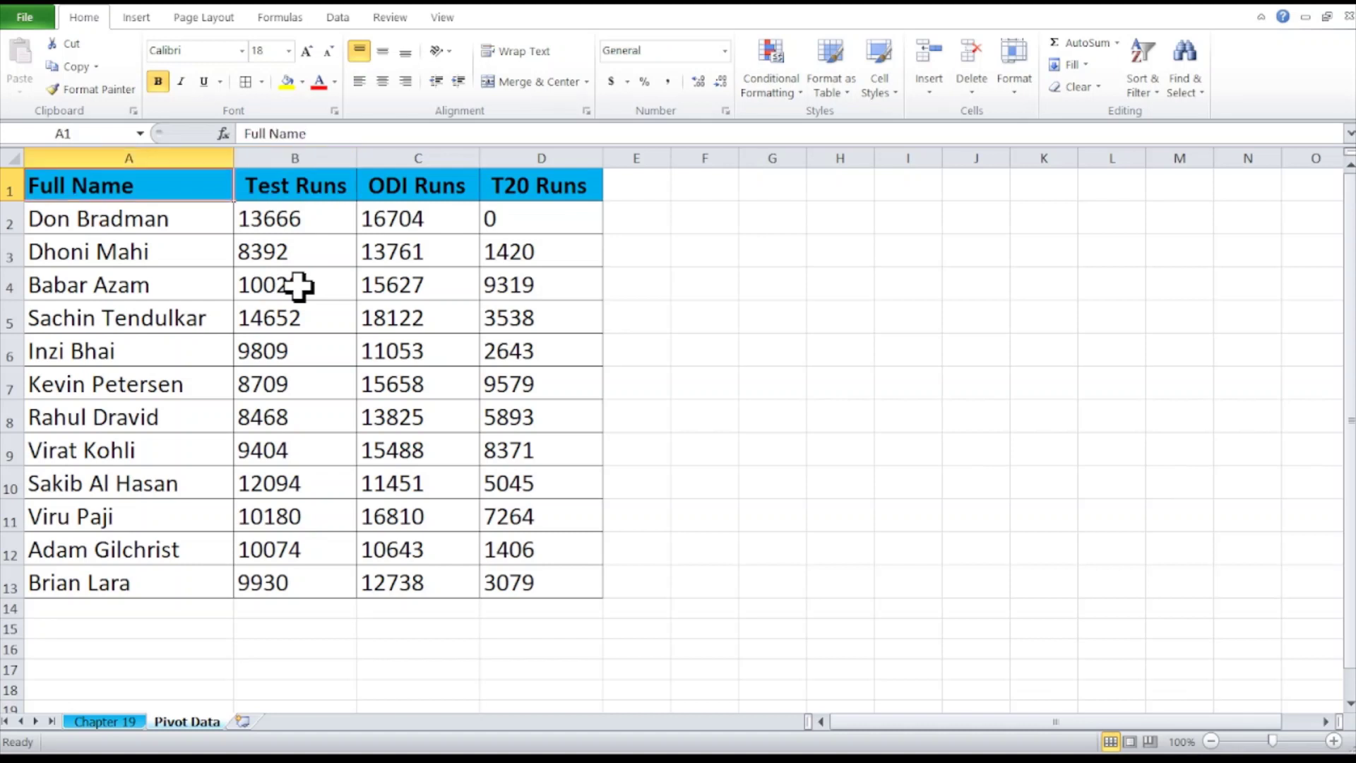
key("shift+Right")
key("shift+Right")
key("shift+Right")
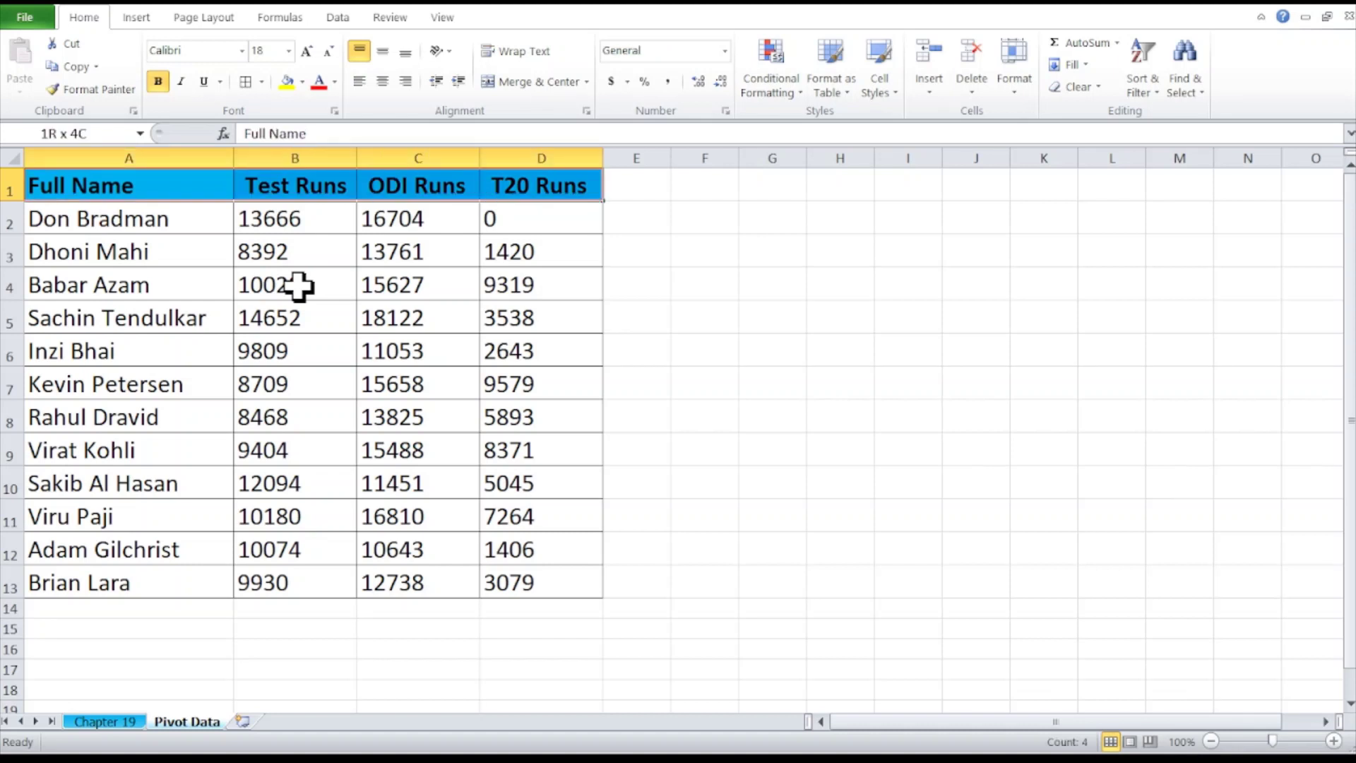
key("shift+Down")
key("shift+Down")
key("shift+Down")
key("shift+Down")
key("shift+Down")
key("shift+Down")
key("shift+Down")
key("shift+Down")
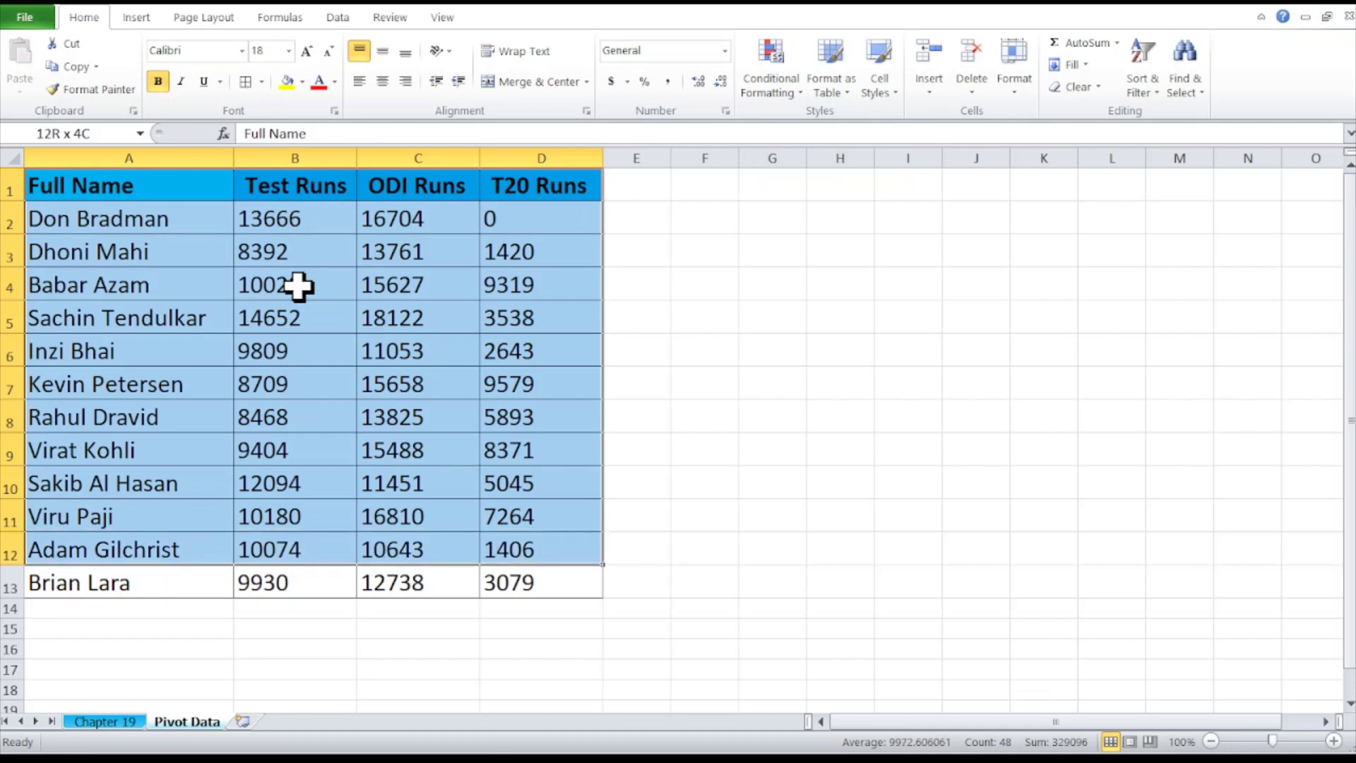
key("shift+Down")
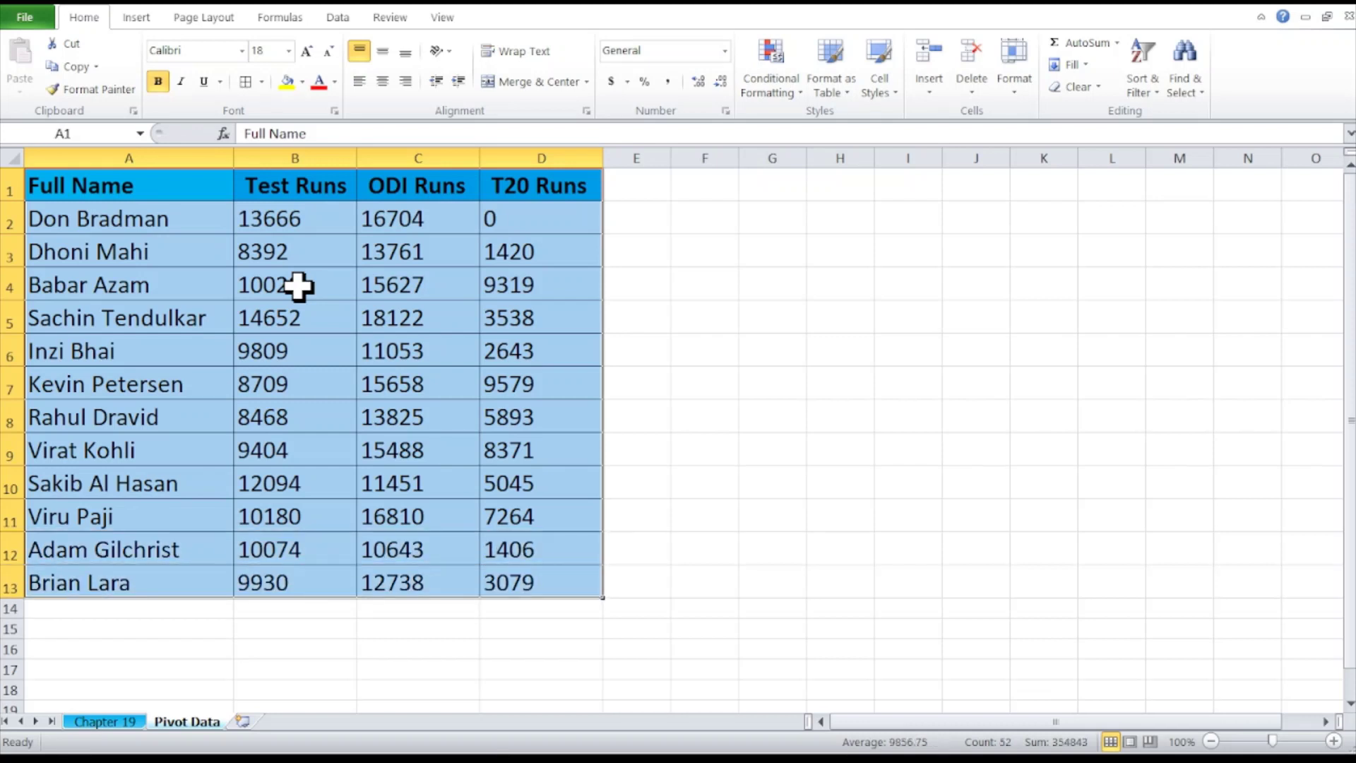
- Start a PivotTable from Insert > PivotTable, then cancel the Create PivotTable dialog
left_click(135, 17)
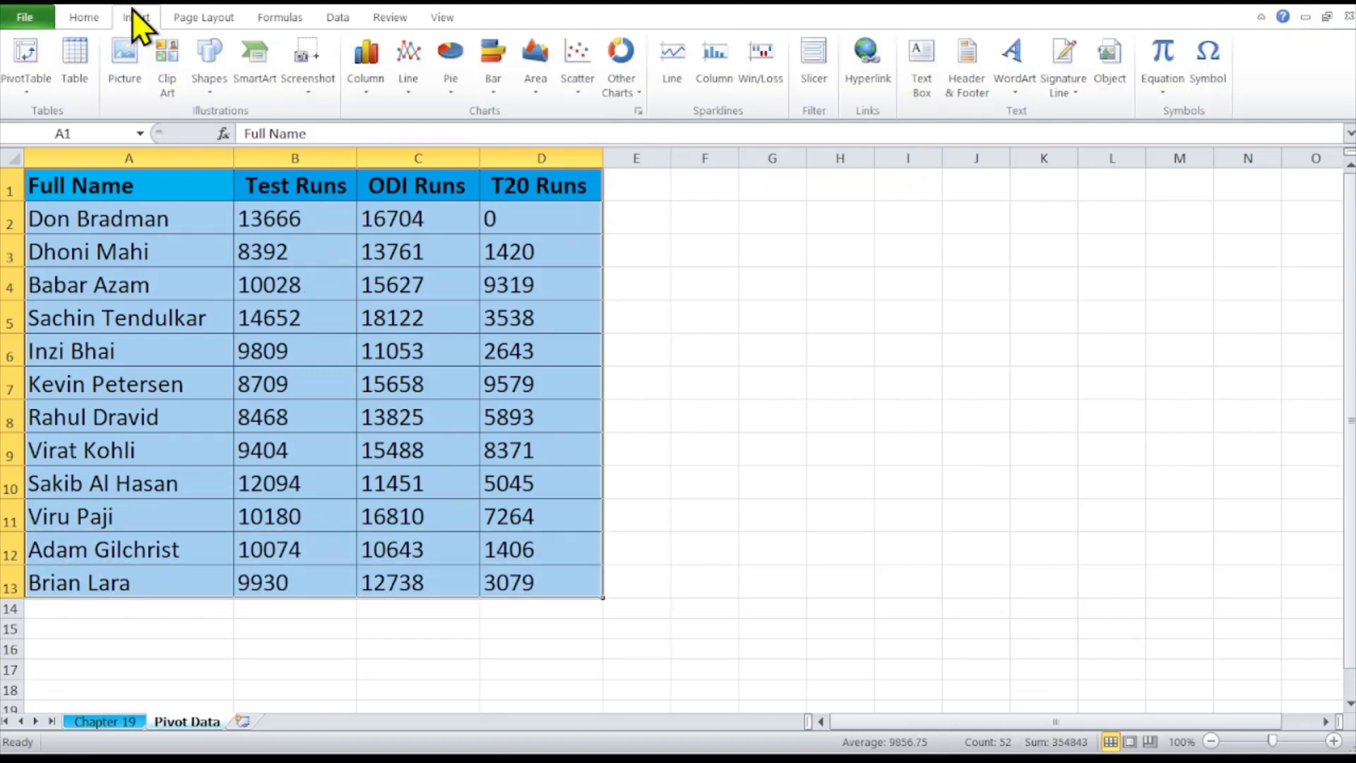
left_click(26, 91)
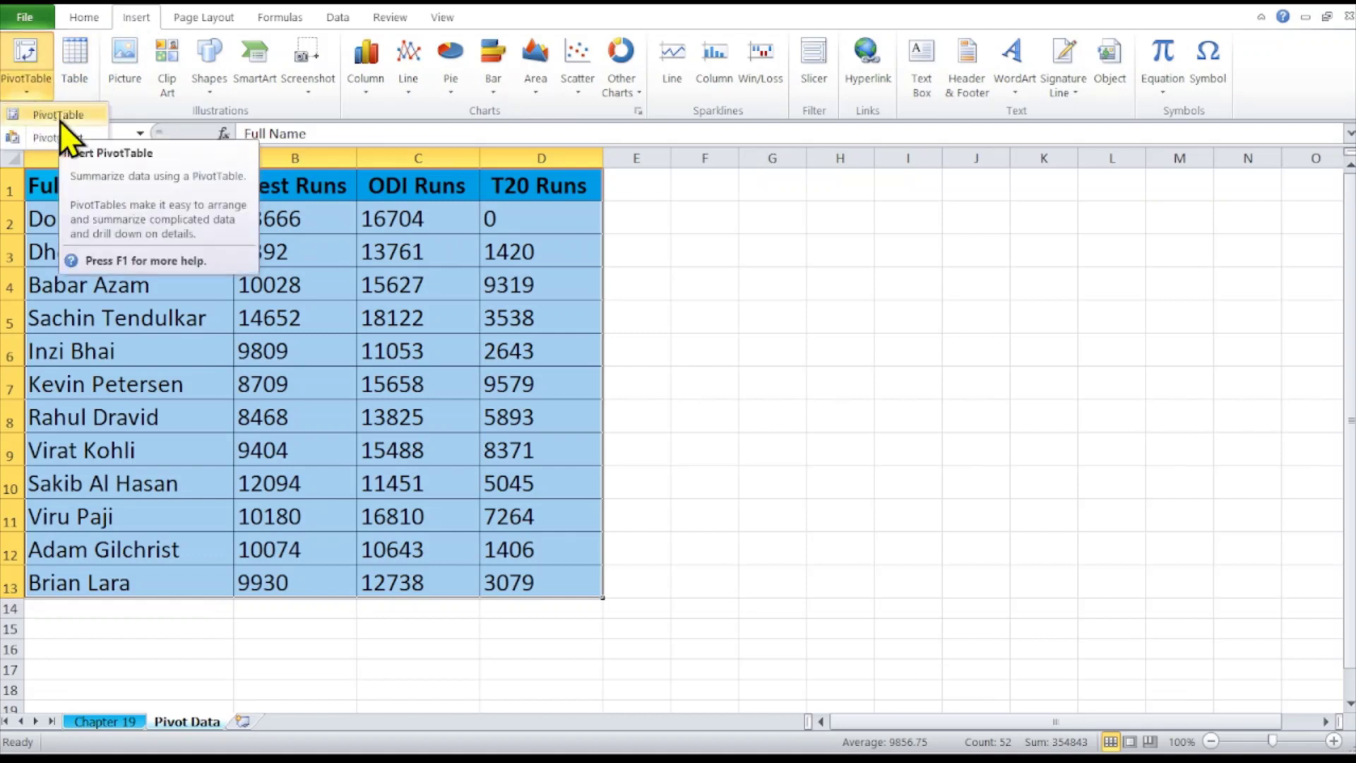
left_click(60, 119)
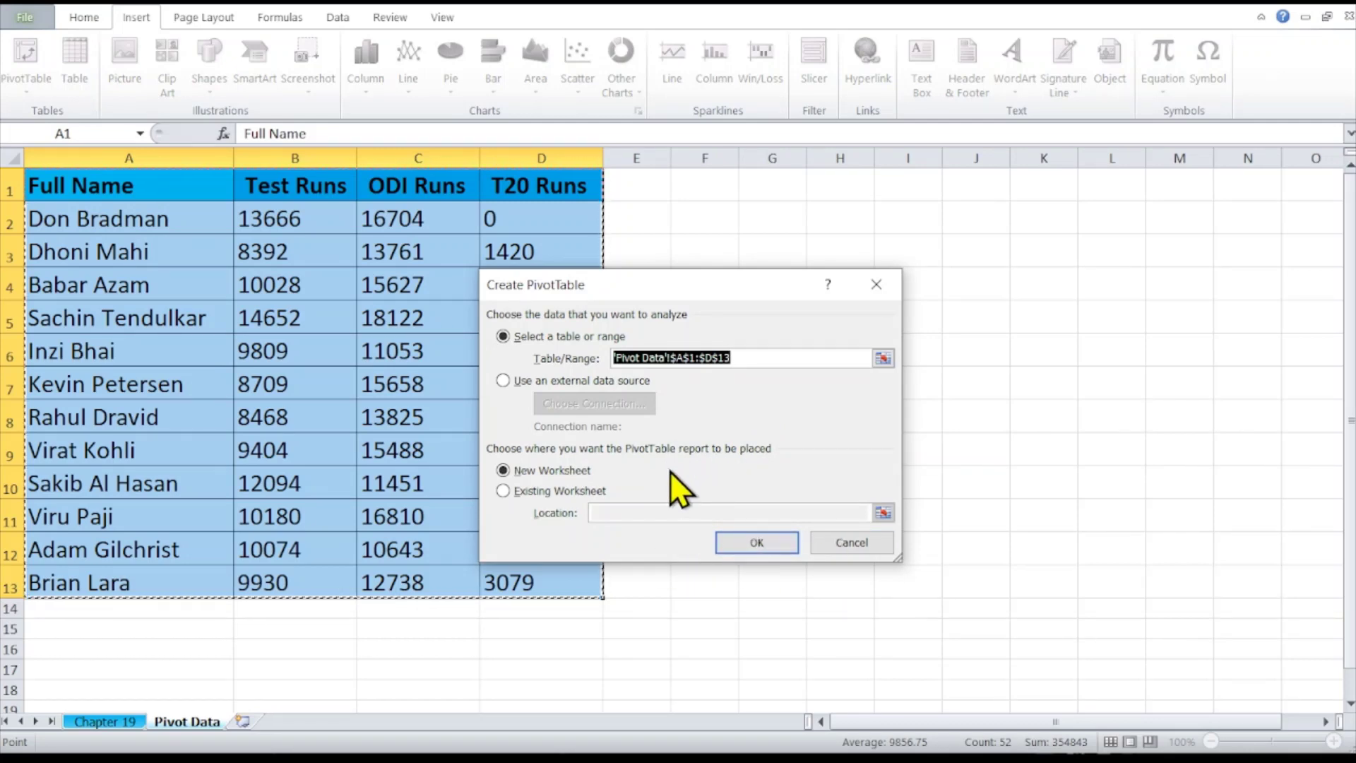
key("Escape")
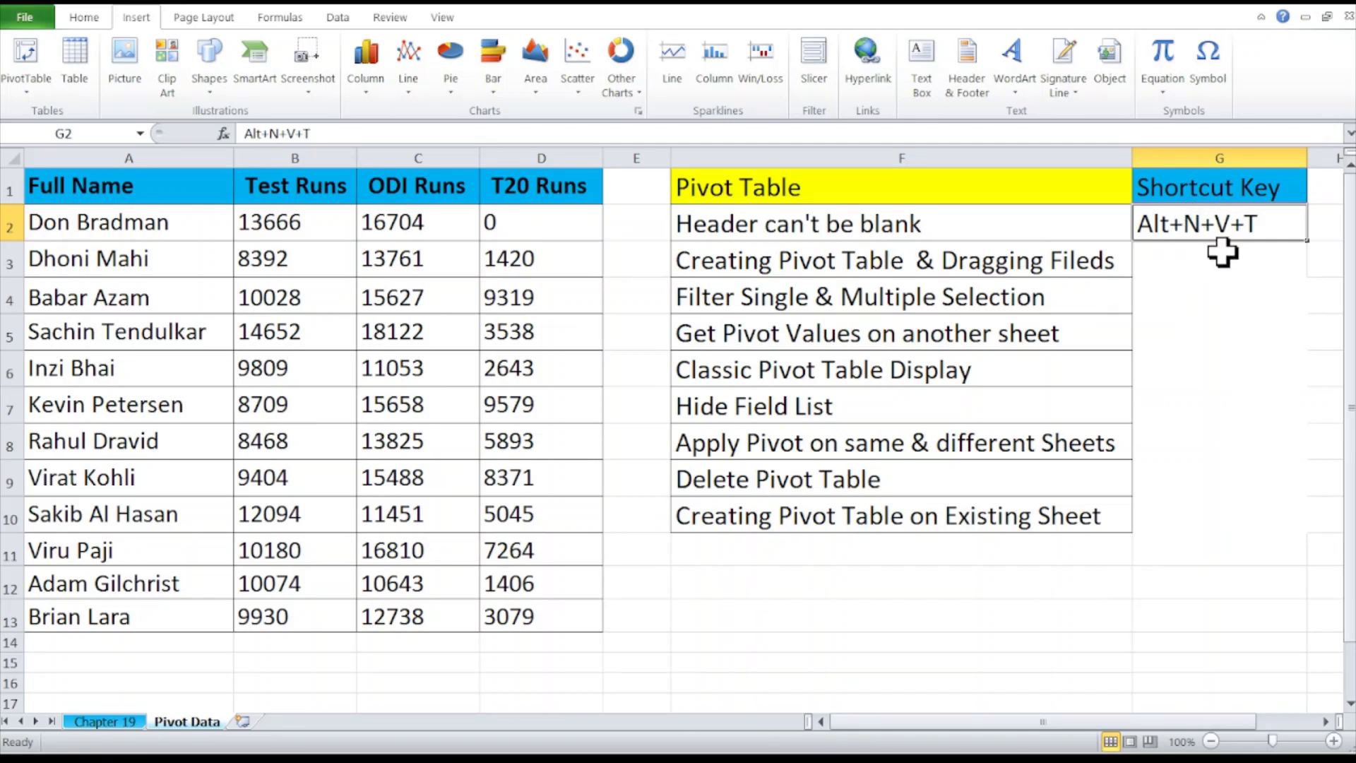
- Select the runs table A1:D13 starting from the Full Name header
left_click(169, 186)
key("shift+Right")
key("shift+Right")
key("shift+Right")
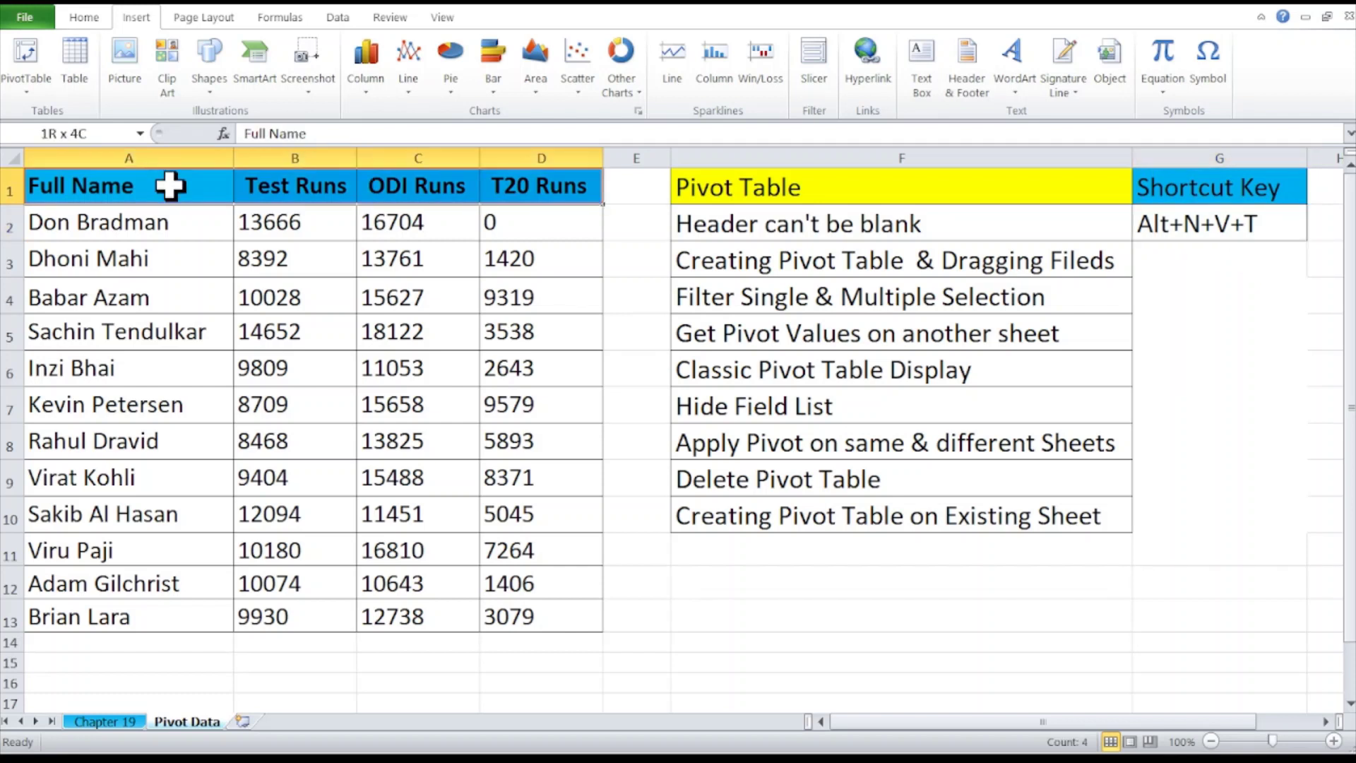
key("shift+Down")
key("shift+Down")
key("shift+Down")
key("shift+Down")
key("shift+Down")
key("shift+Down")
key("shift+Down")
key("shift+Down")
key("shift+Down")
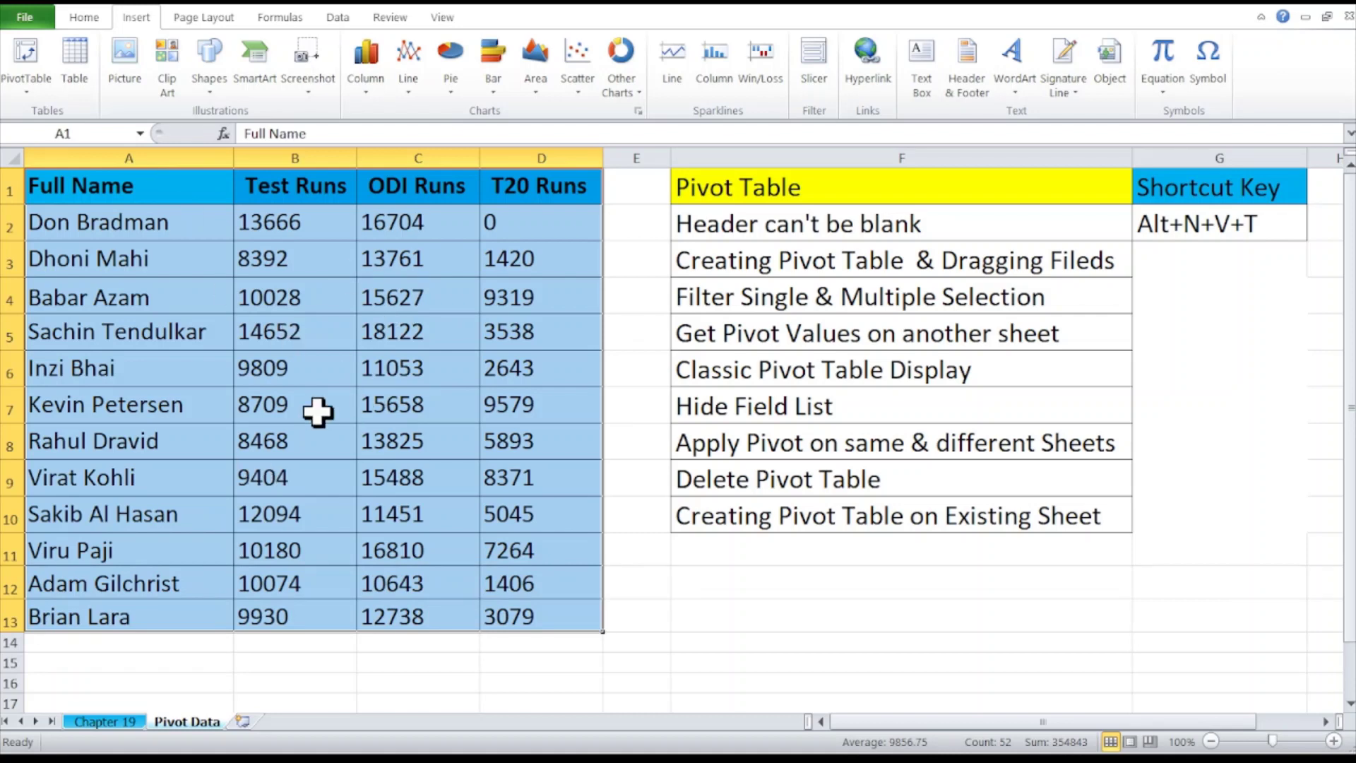
- Open Create PivotTable with Alt+N+V+T, defaulting to a new worksheet
key("alt")
key("n")
key("v")
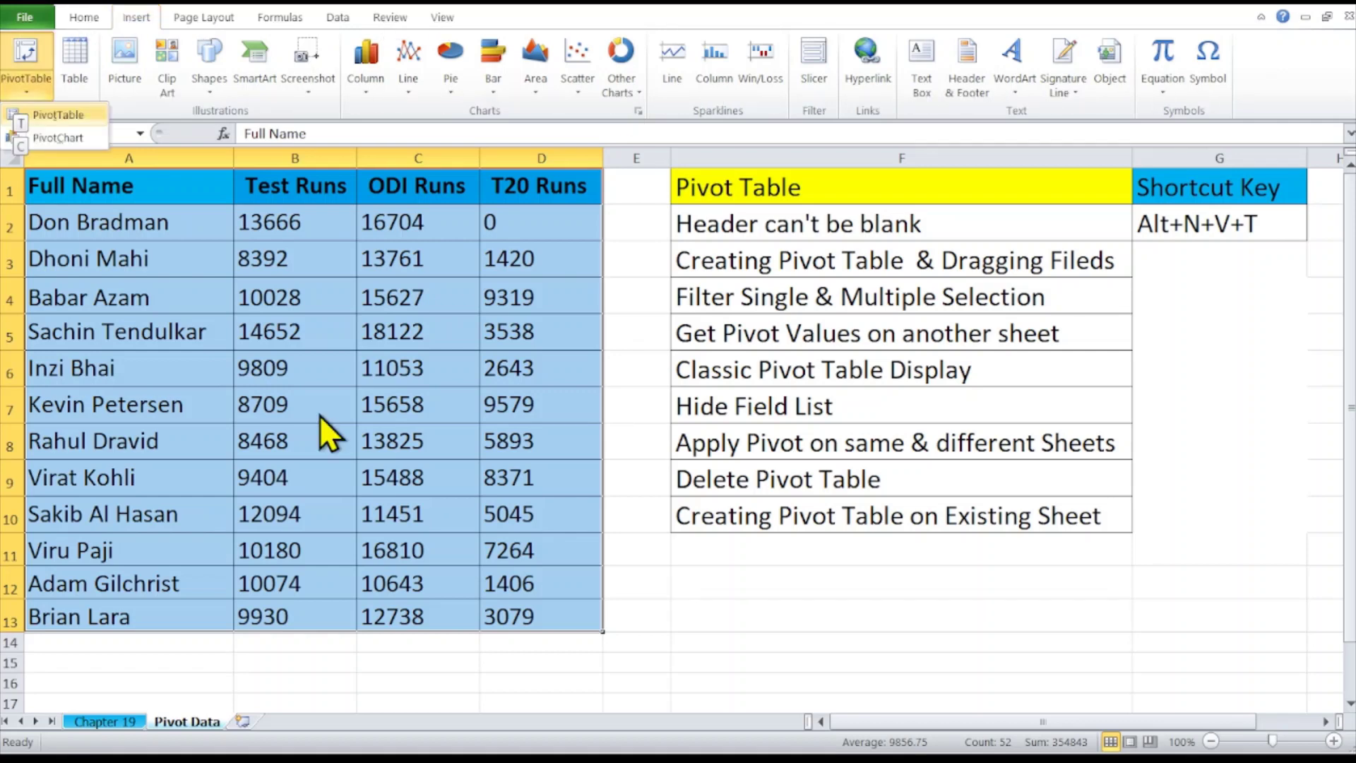
key("t")
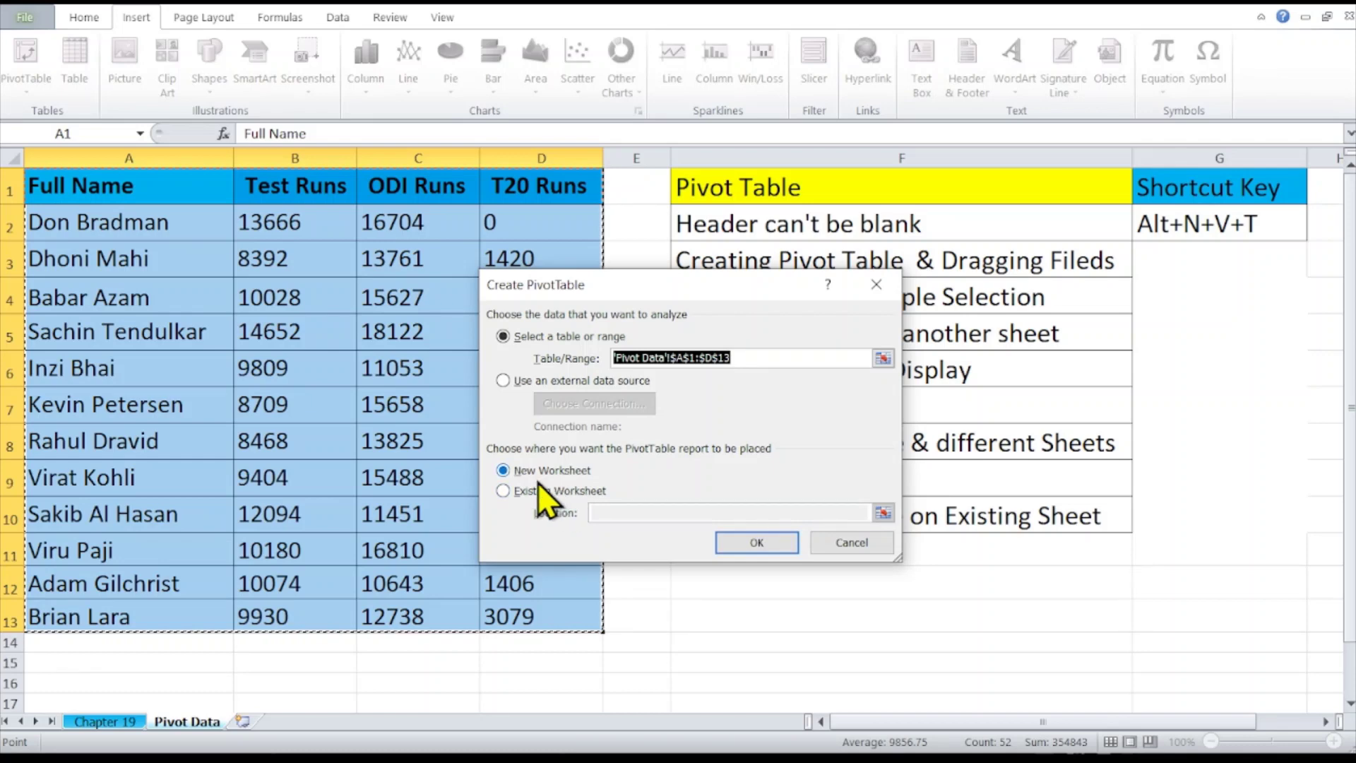
- Create the pivot on Sheet3 with Full Name rows and summed Test, ODI and T20 Runs
left_click(739, 548)
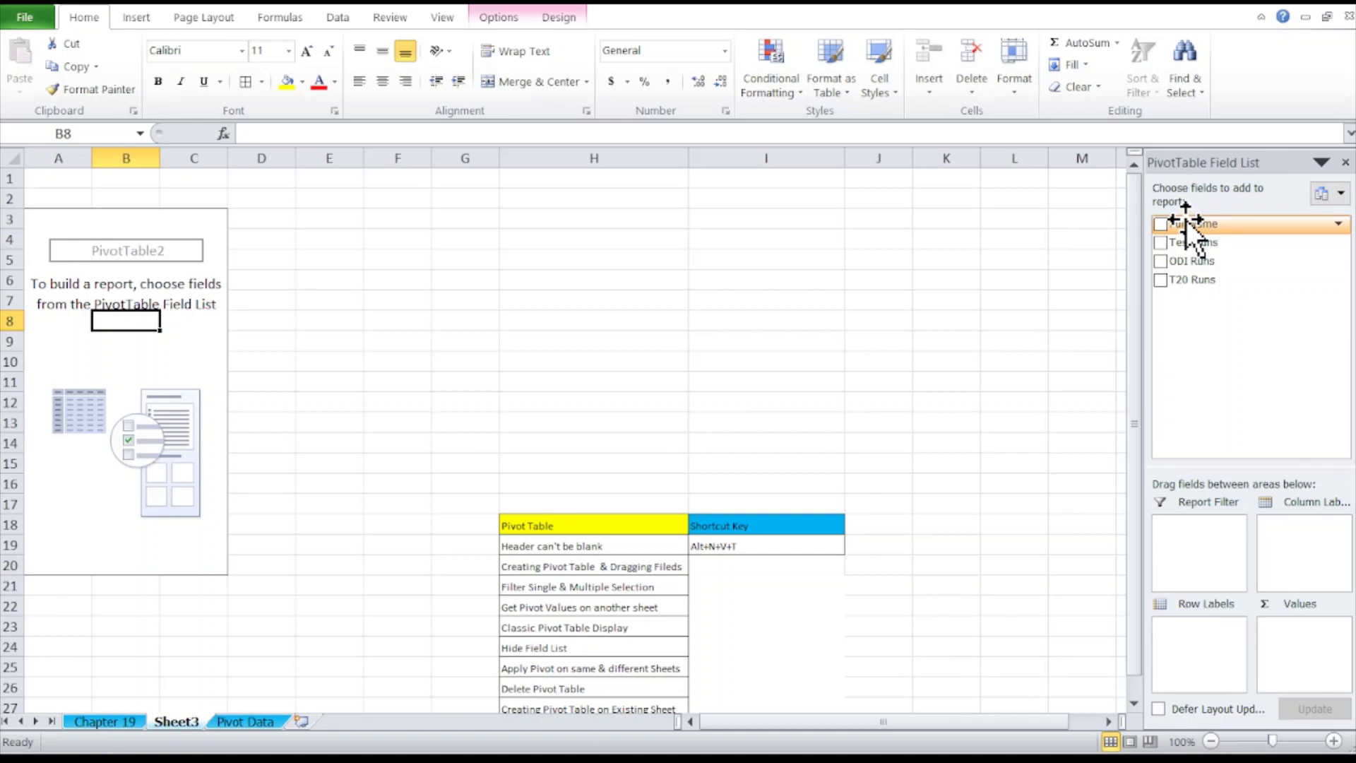
left_click_drag(1186, 226, 1209, 663)
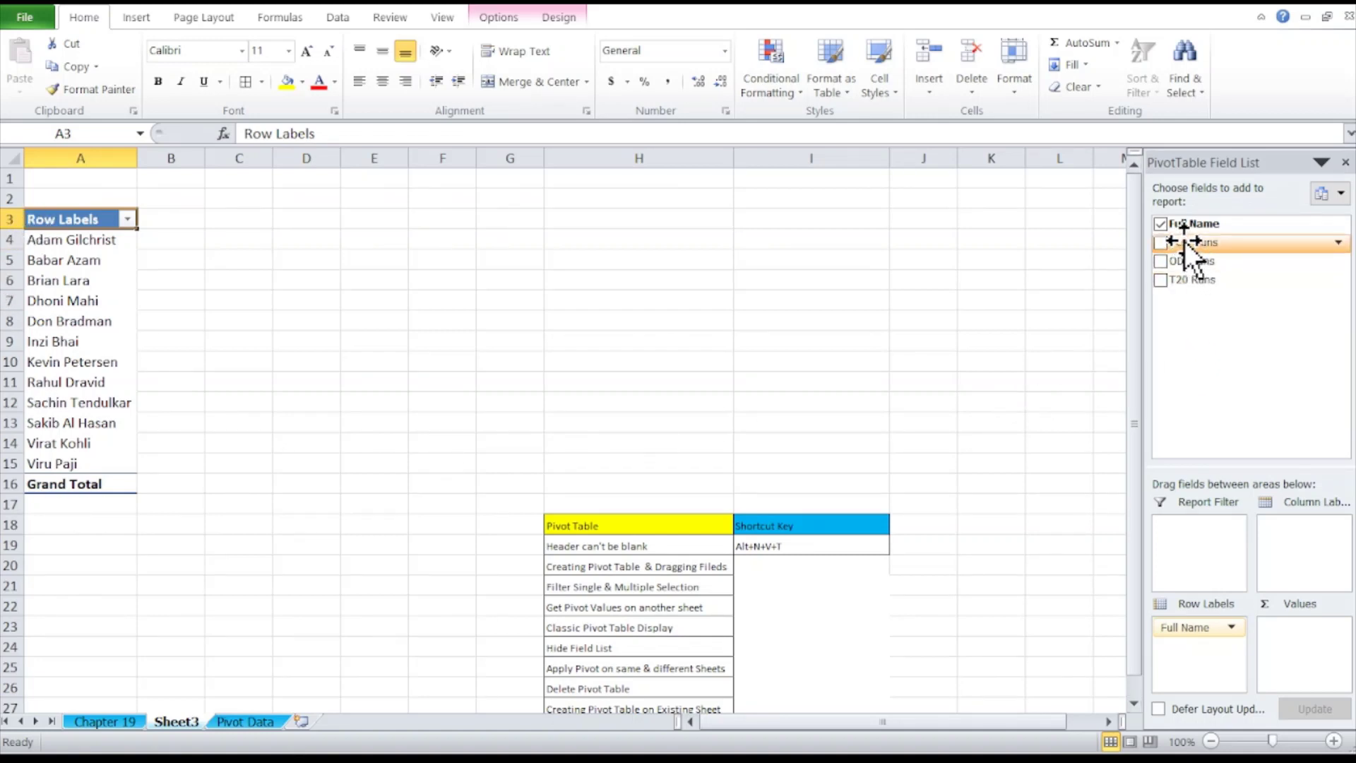
left_click_drag(1184, 240, 1304, 644)
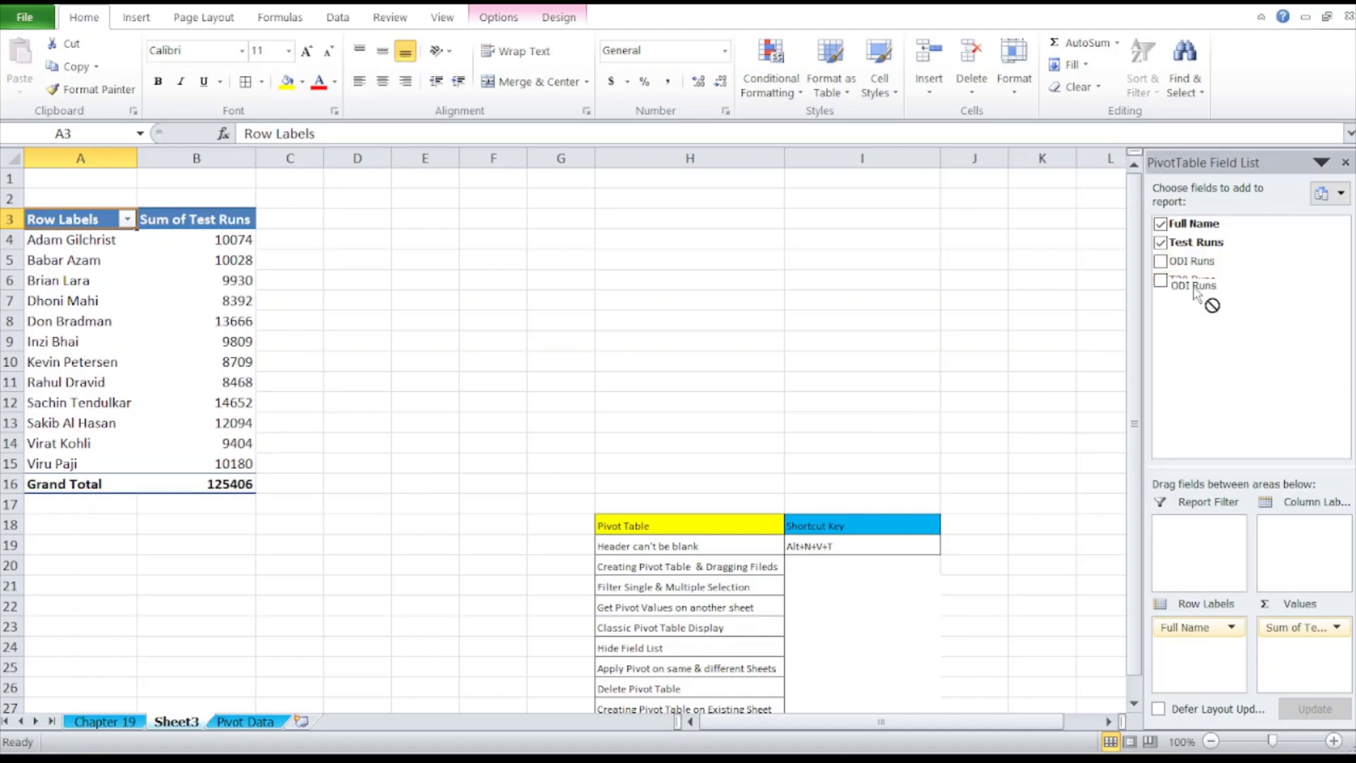
left_click_drag(1192, 257, 1299, 646)
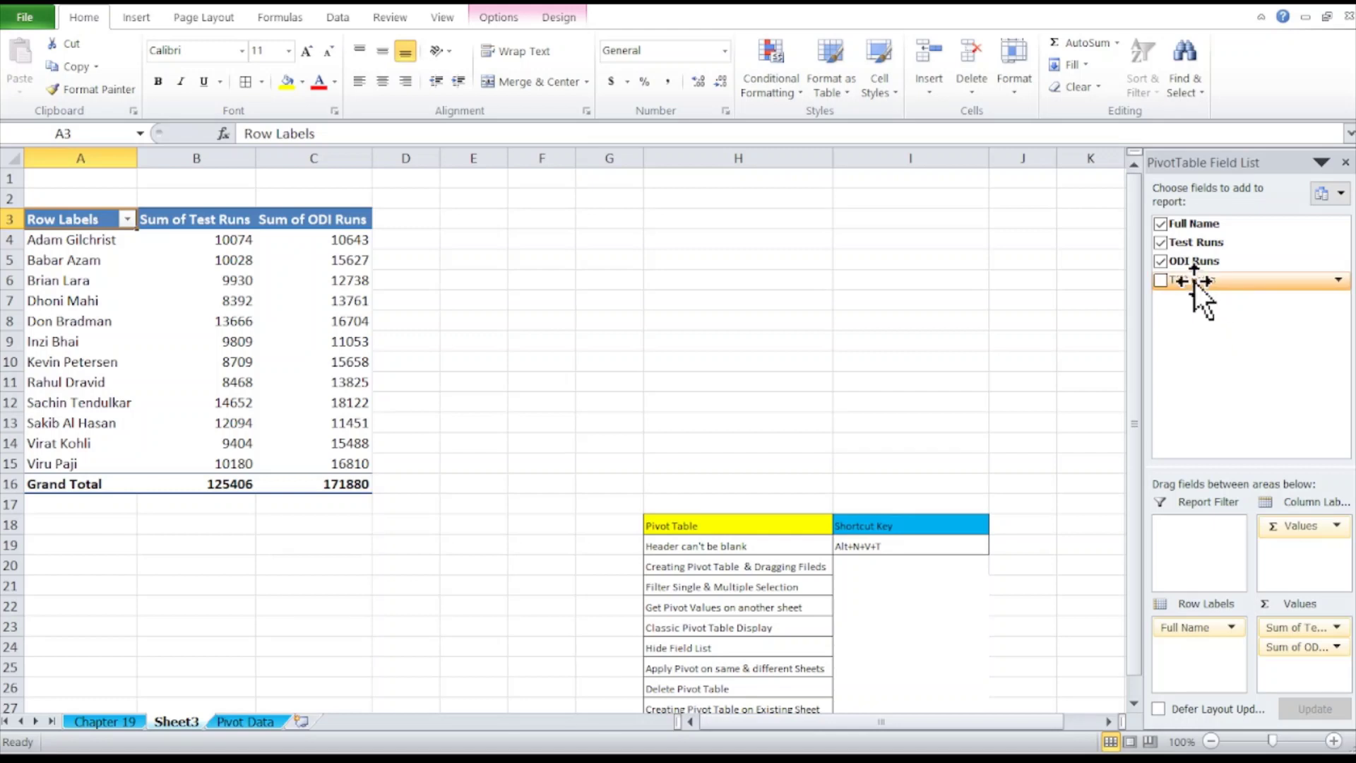
left_click_drag(1193, 281, 1308, 678)
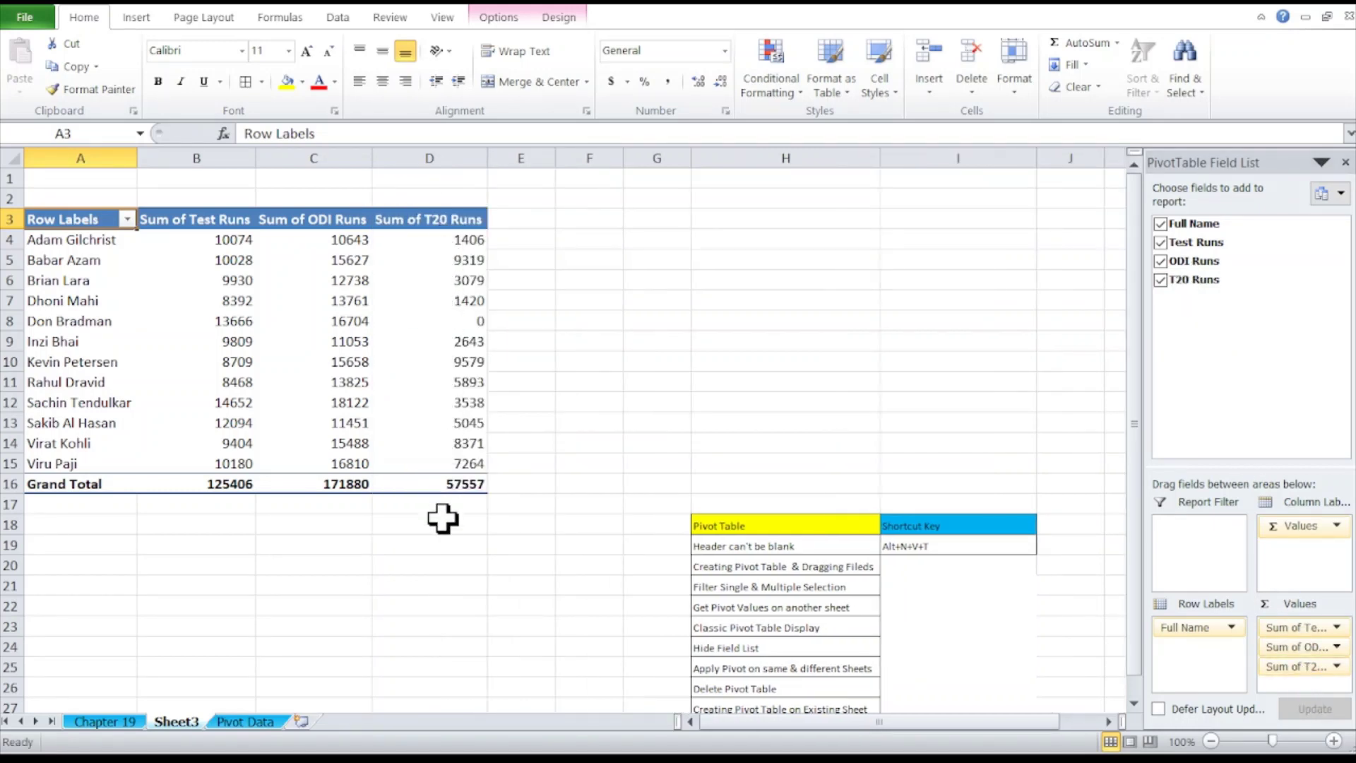
key("Down")
key("Right")
key("Right")
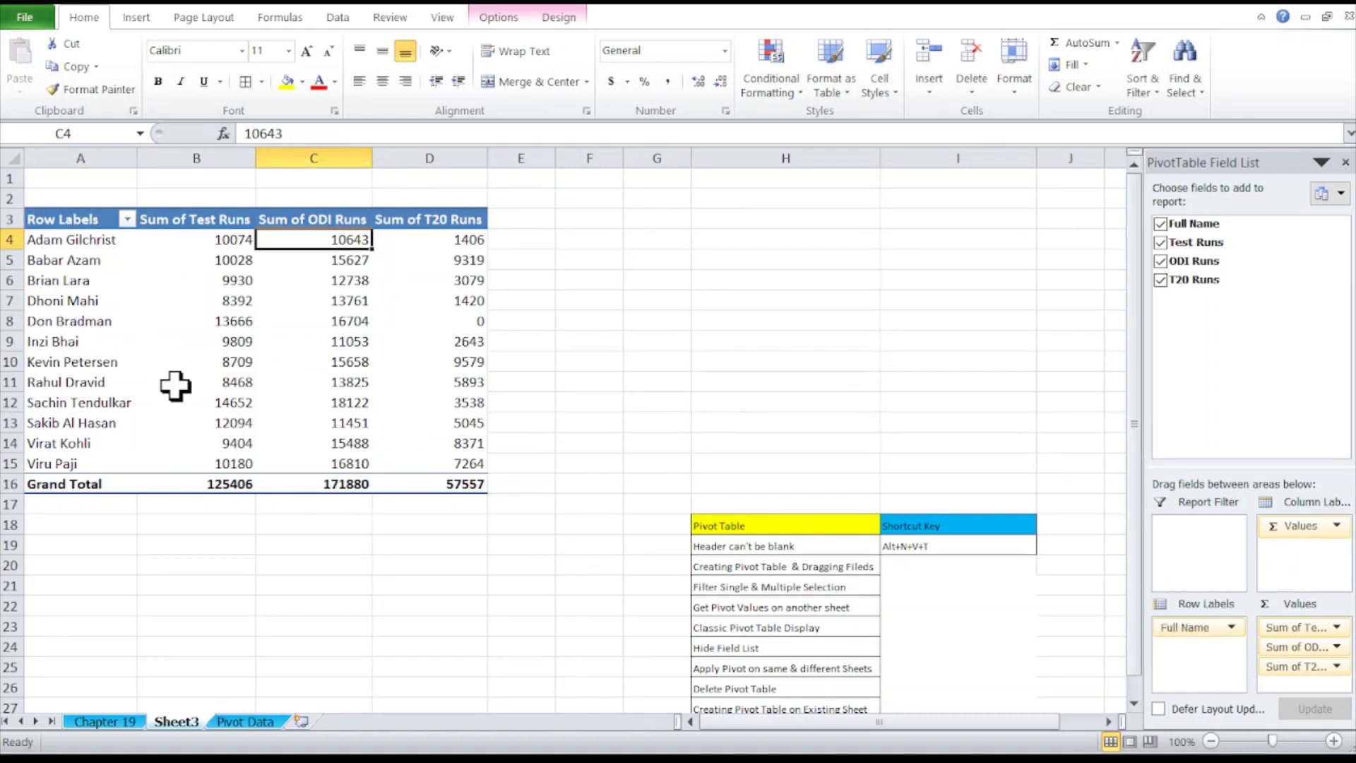
left_click_drag(1200, 627, 1193, 548)
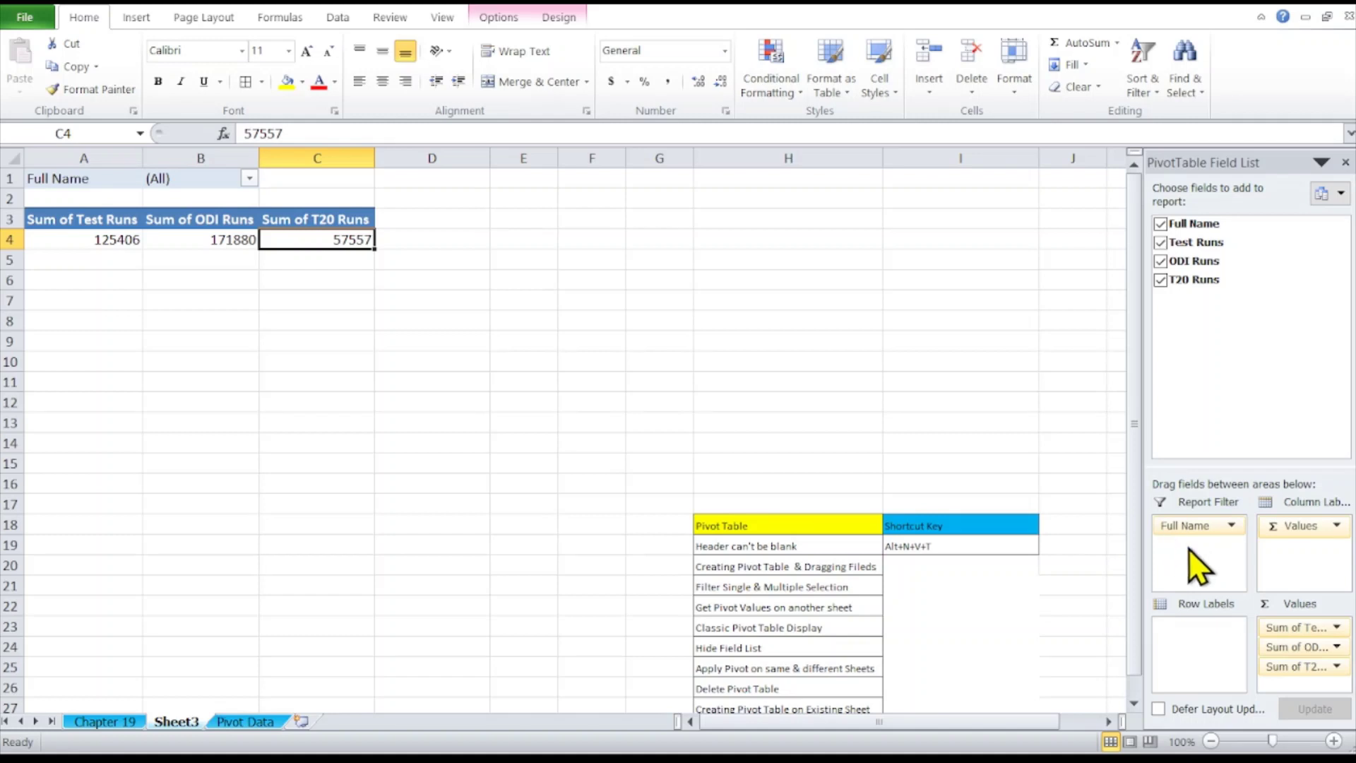
left_click(247, 180)
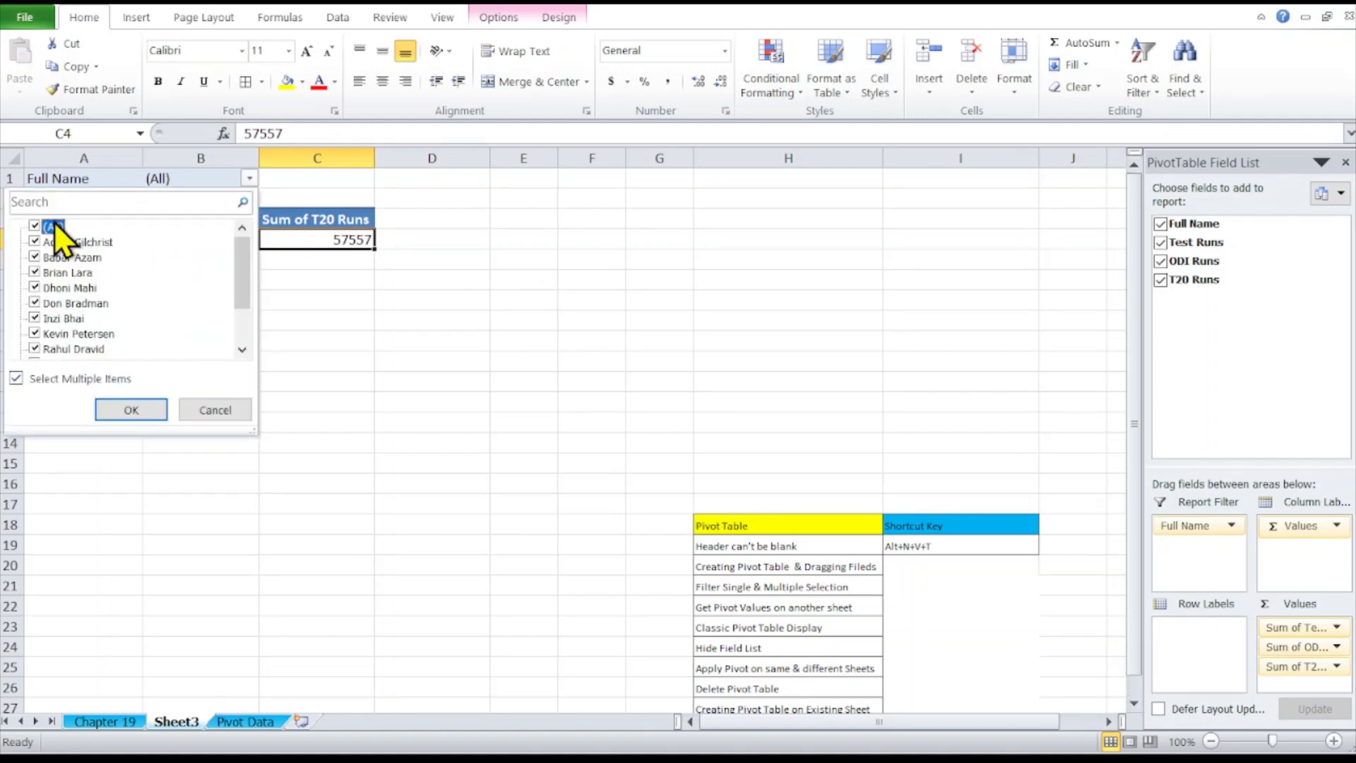
left_click(38, 227)
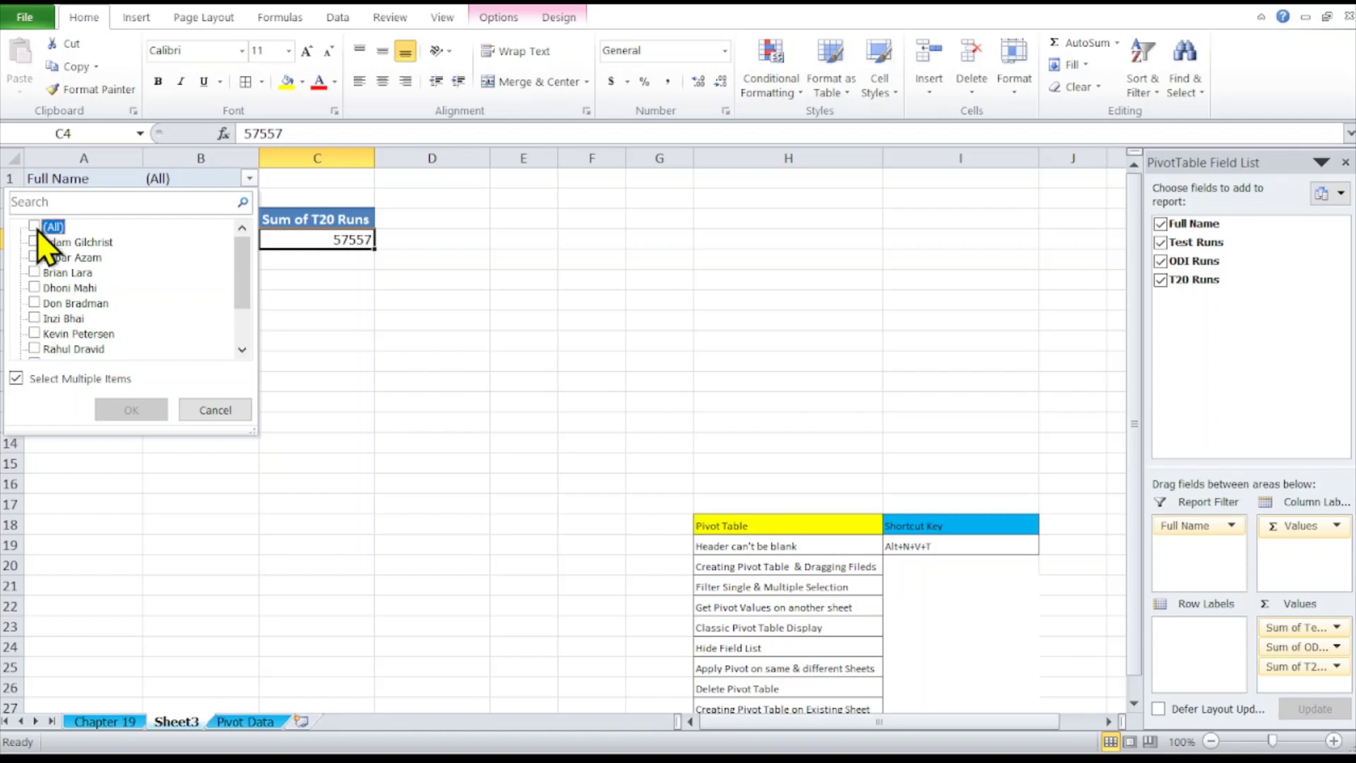
left_click(35, 272)
left_click(121, 408)
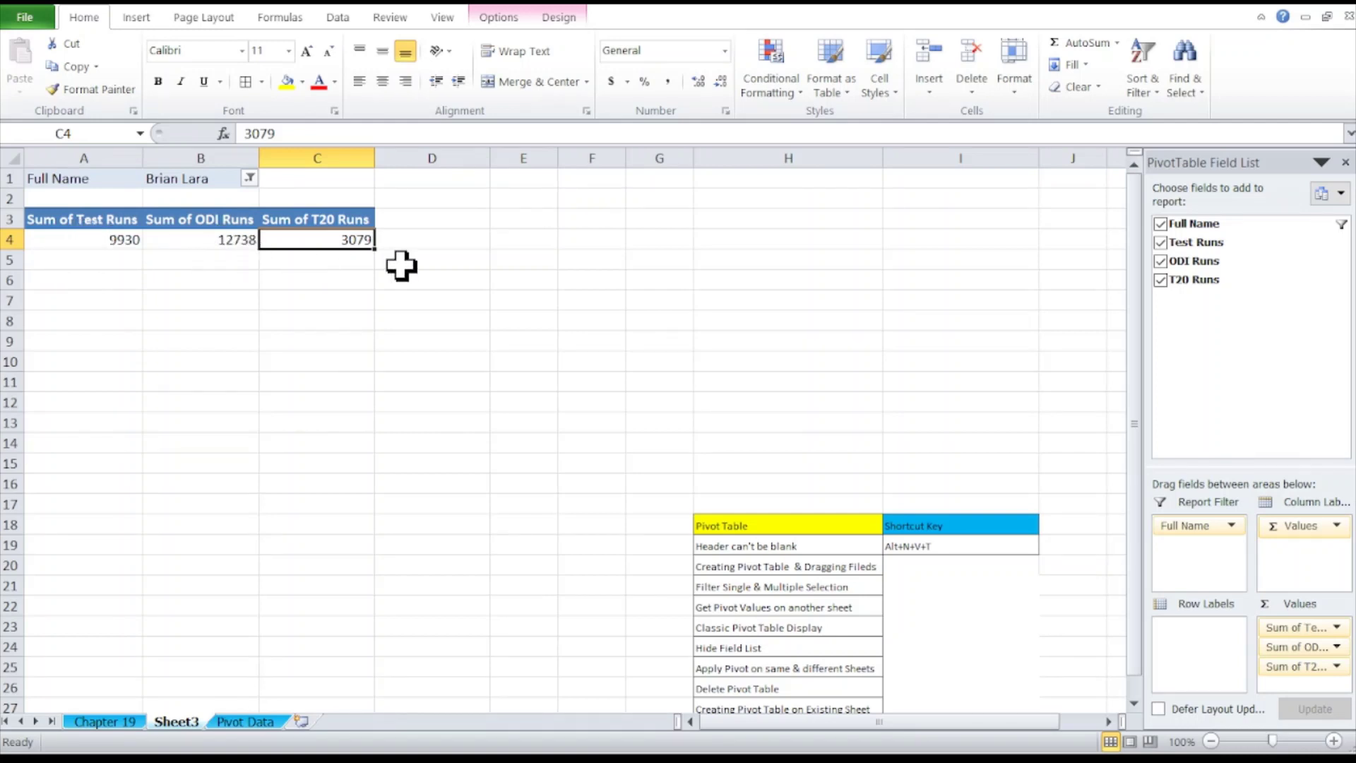
left_click(250, 178)
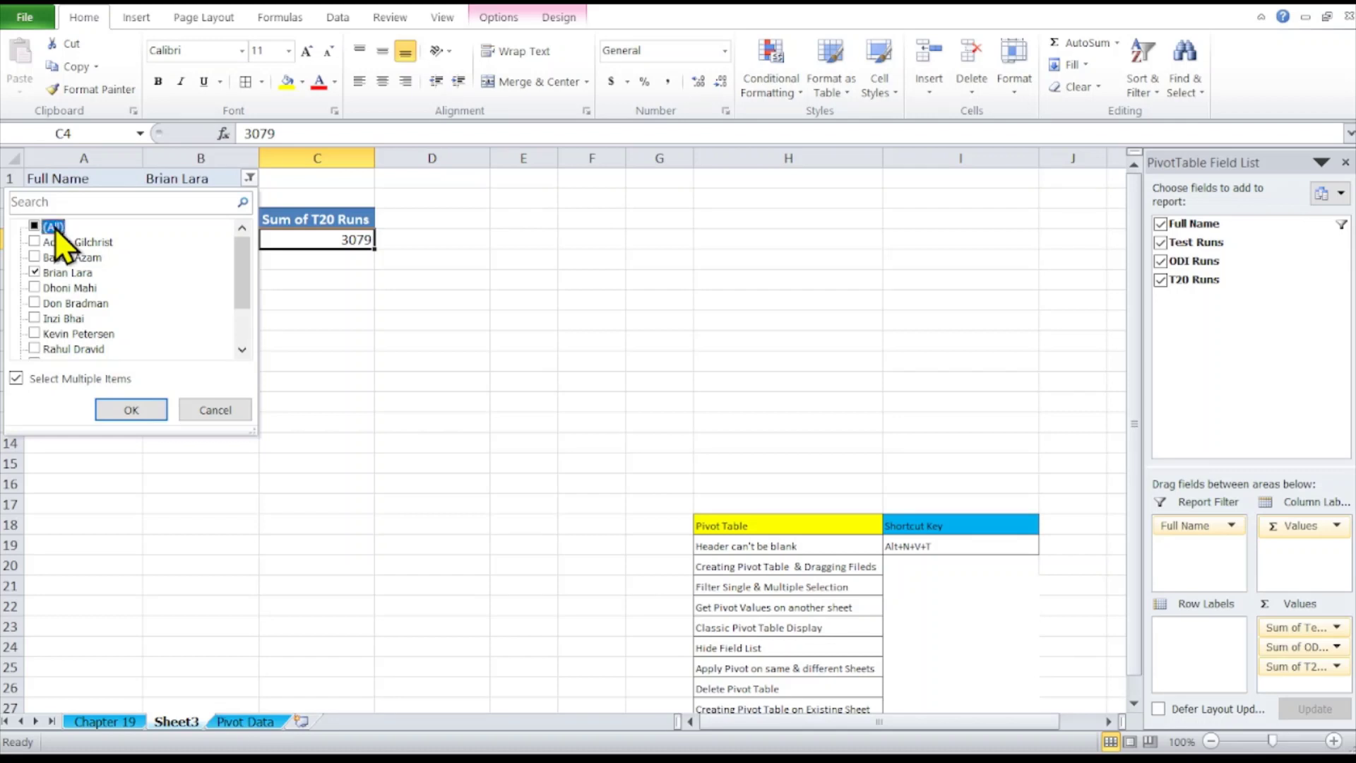
left_click(49, 228)
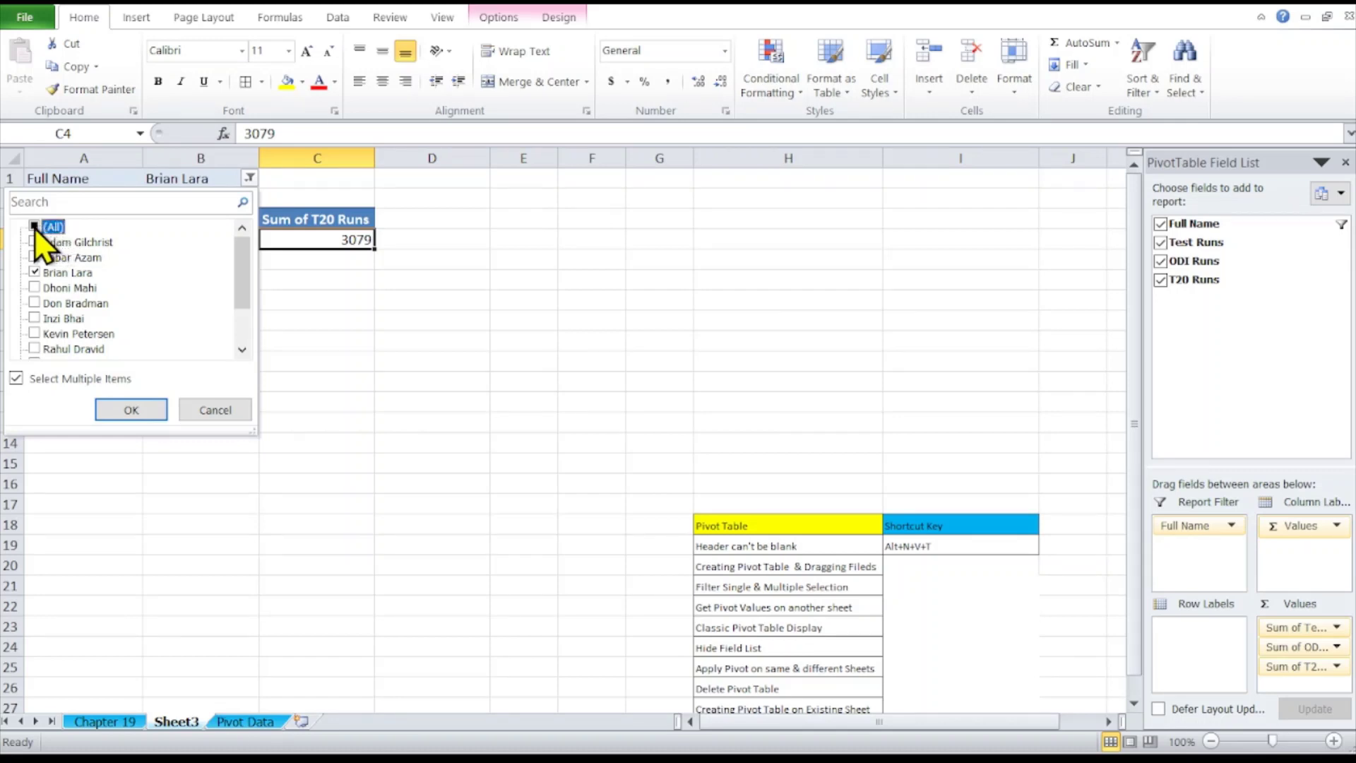
left_click(130, 413)
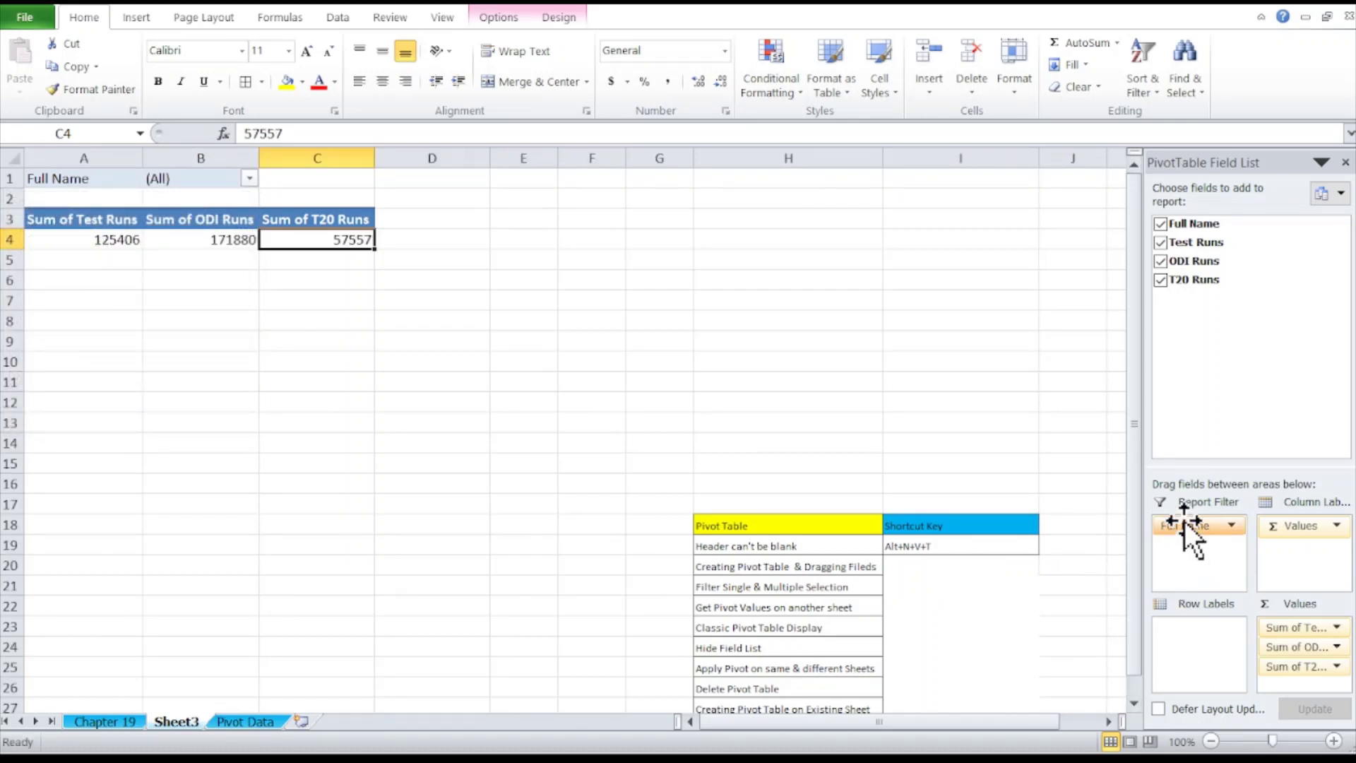
- Move Full Name from Report Filter to Row Labels, try Column Labels, then return it to rows
left_click_drag(1185, 525, 1195, 651)
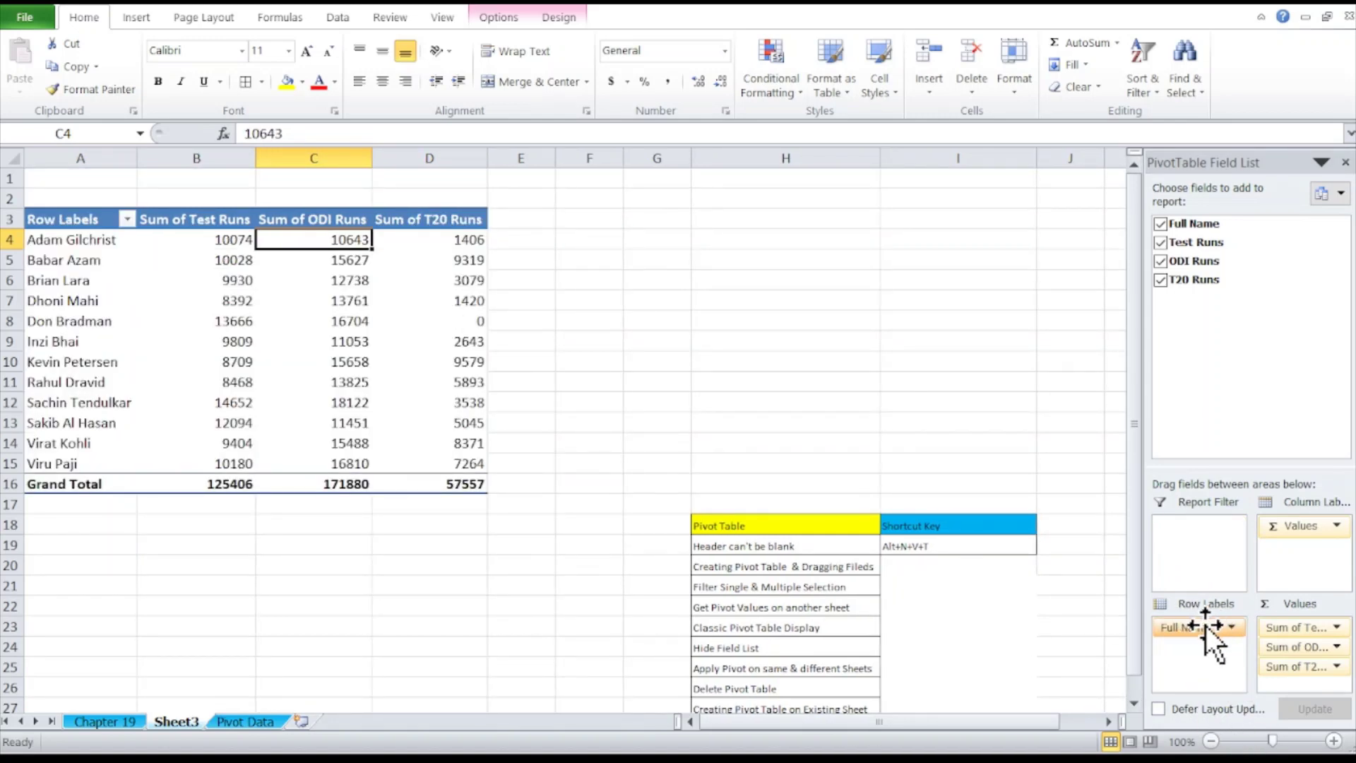
left_click_drag(1205, 624, 1292, 548)
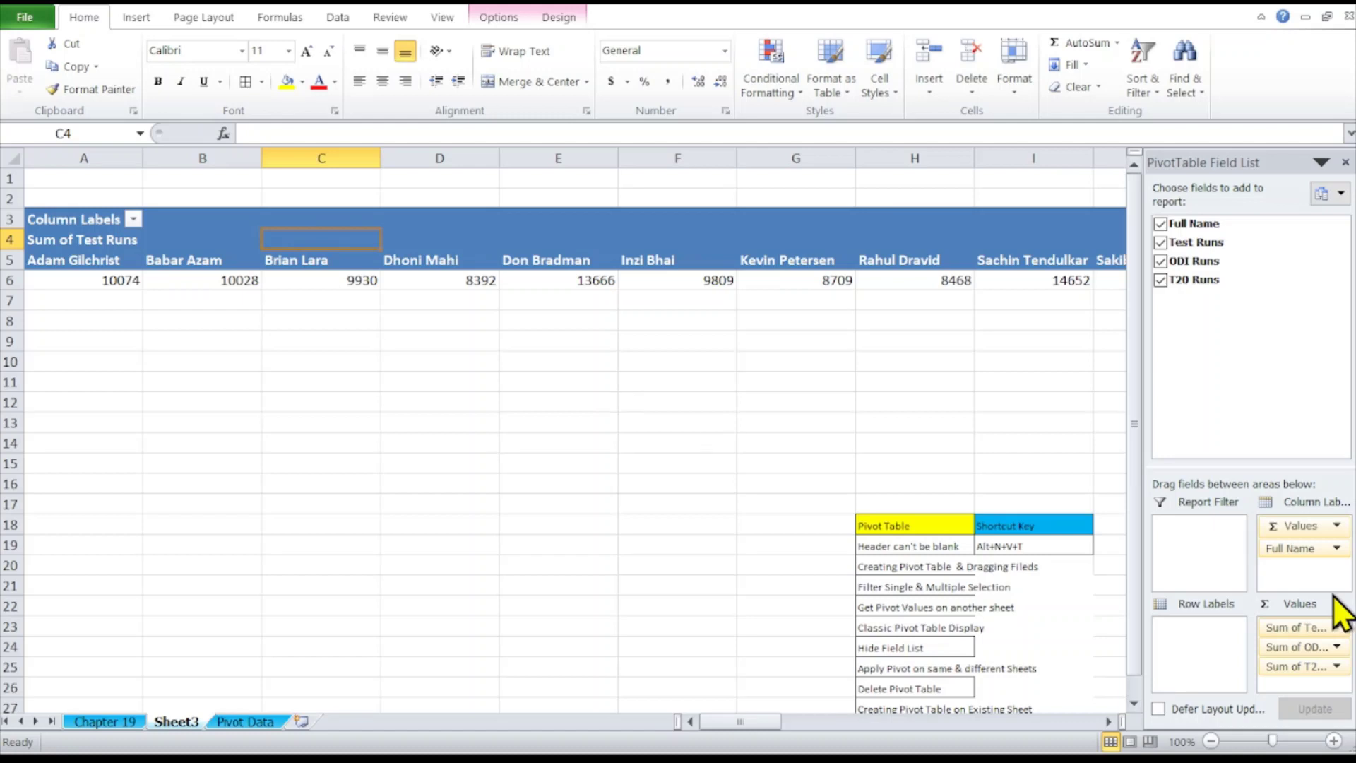
left_click_drag(1292, 548, 1215, 647)
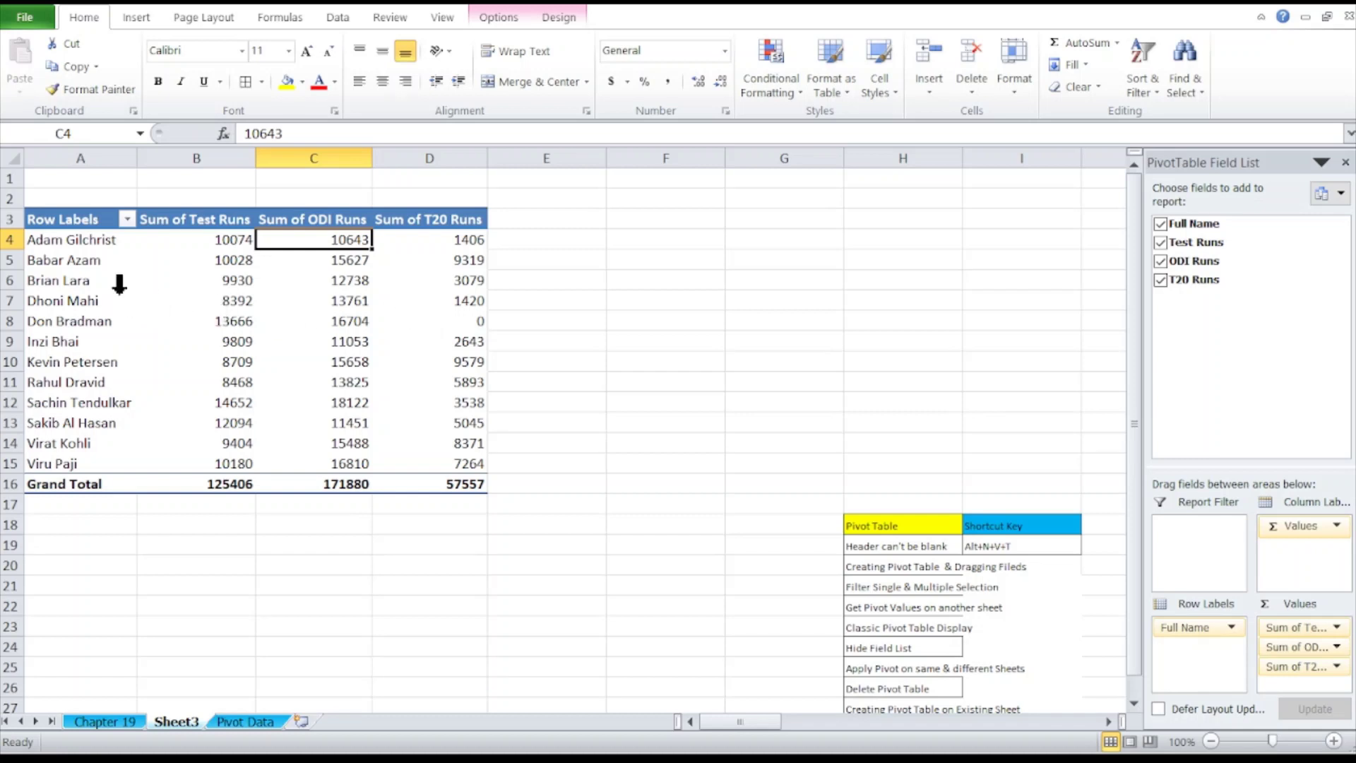
left_click(126, 220)
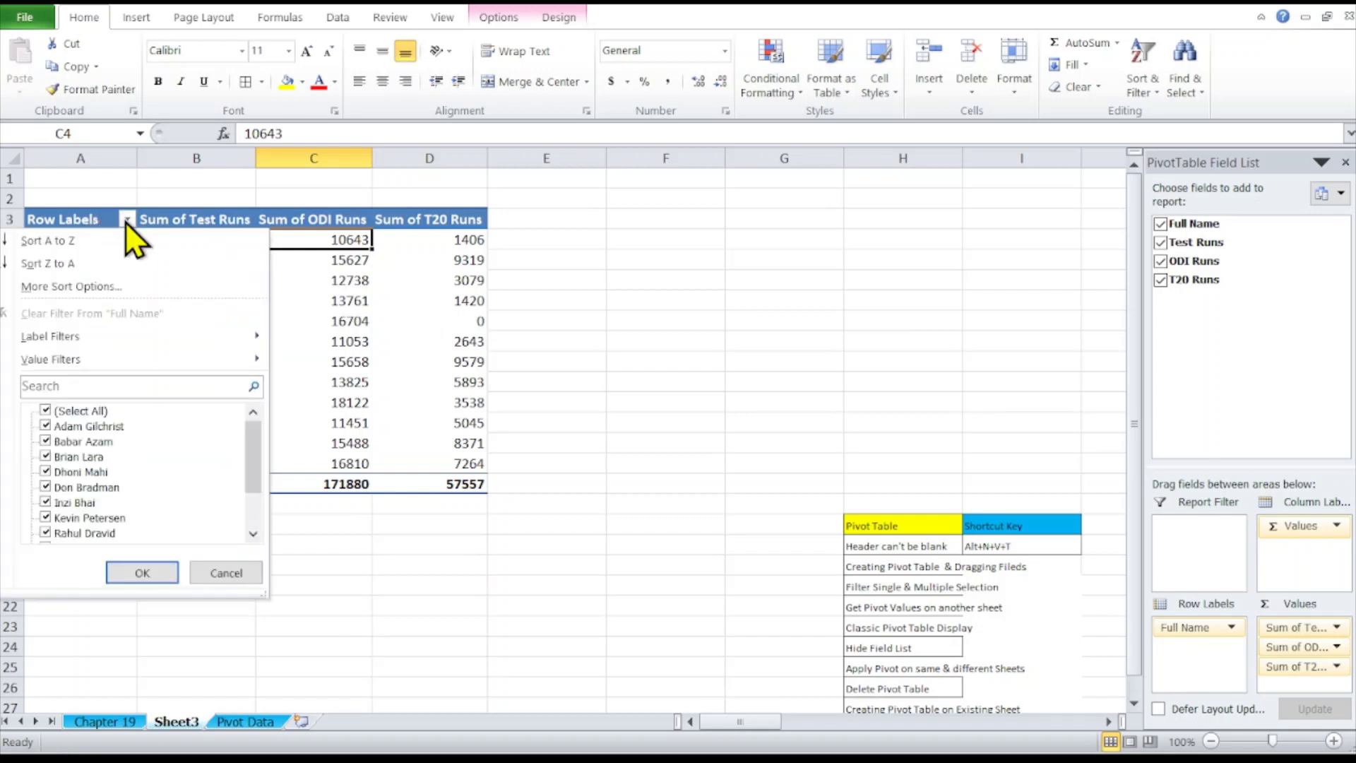
left_click(46, 410)
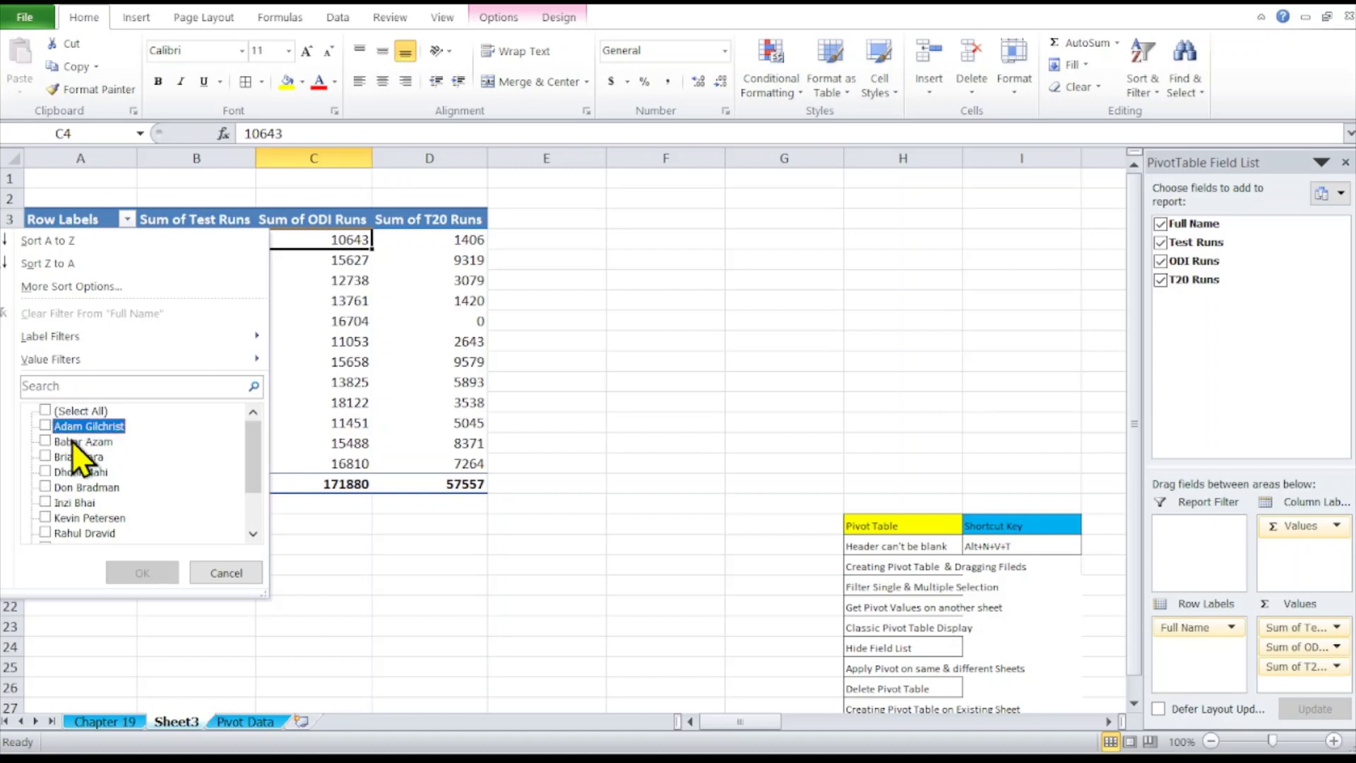
left_click(45, 425)
left_click(45, 486)
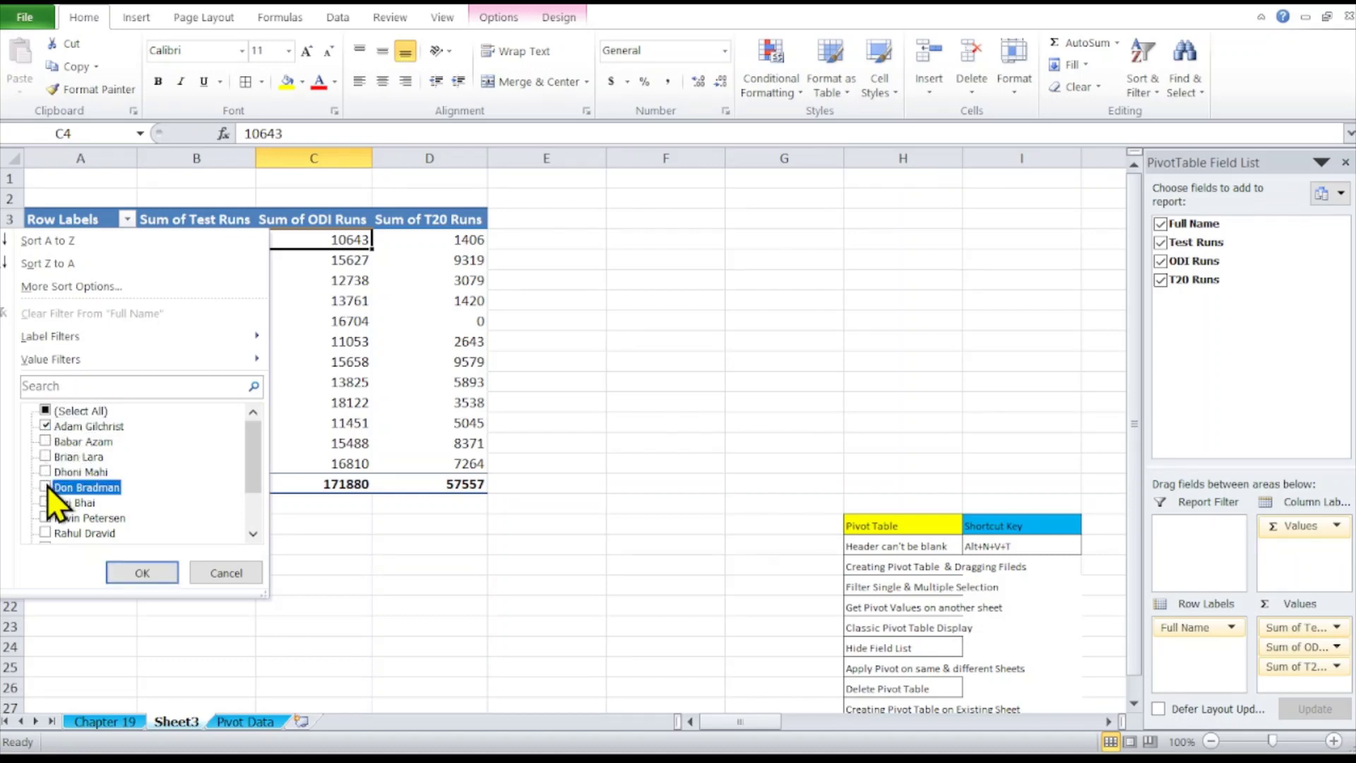
left_click(46, 502)
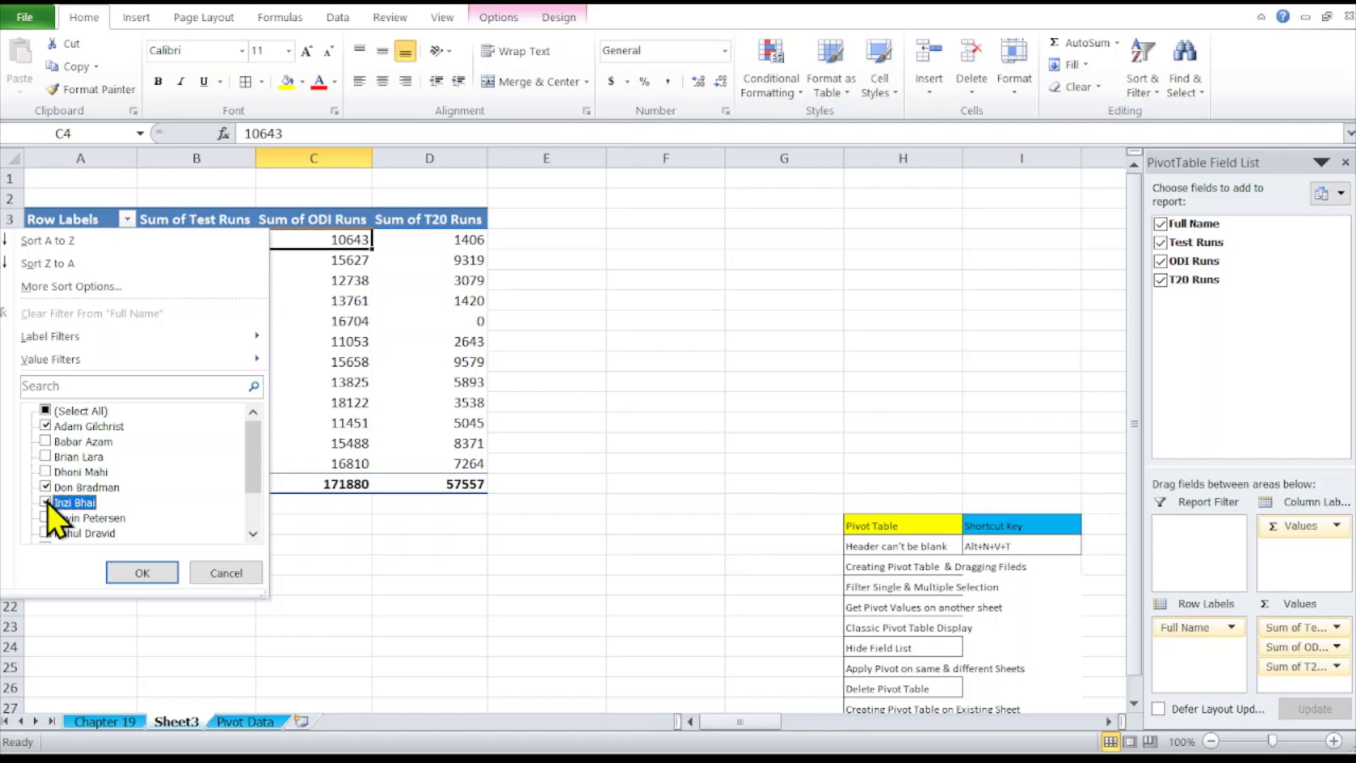
left_click(150, 570)
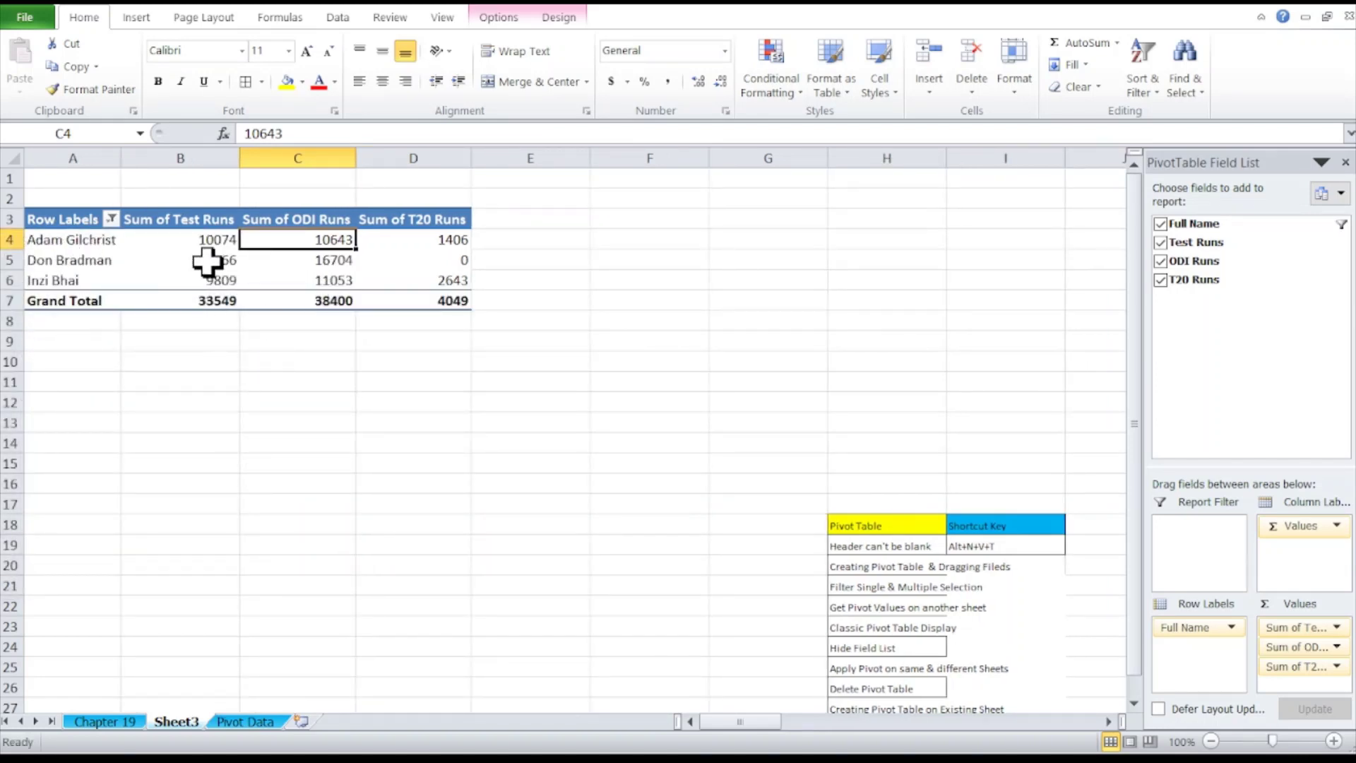
left_click(111, 220)
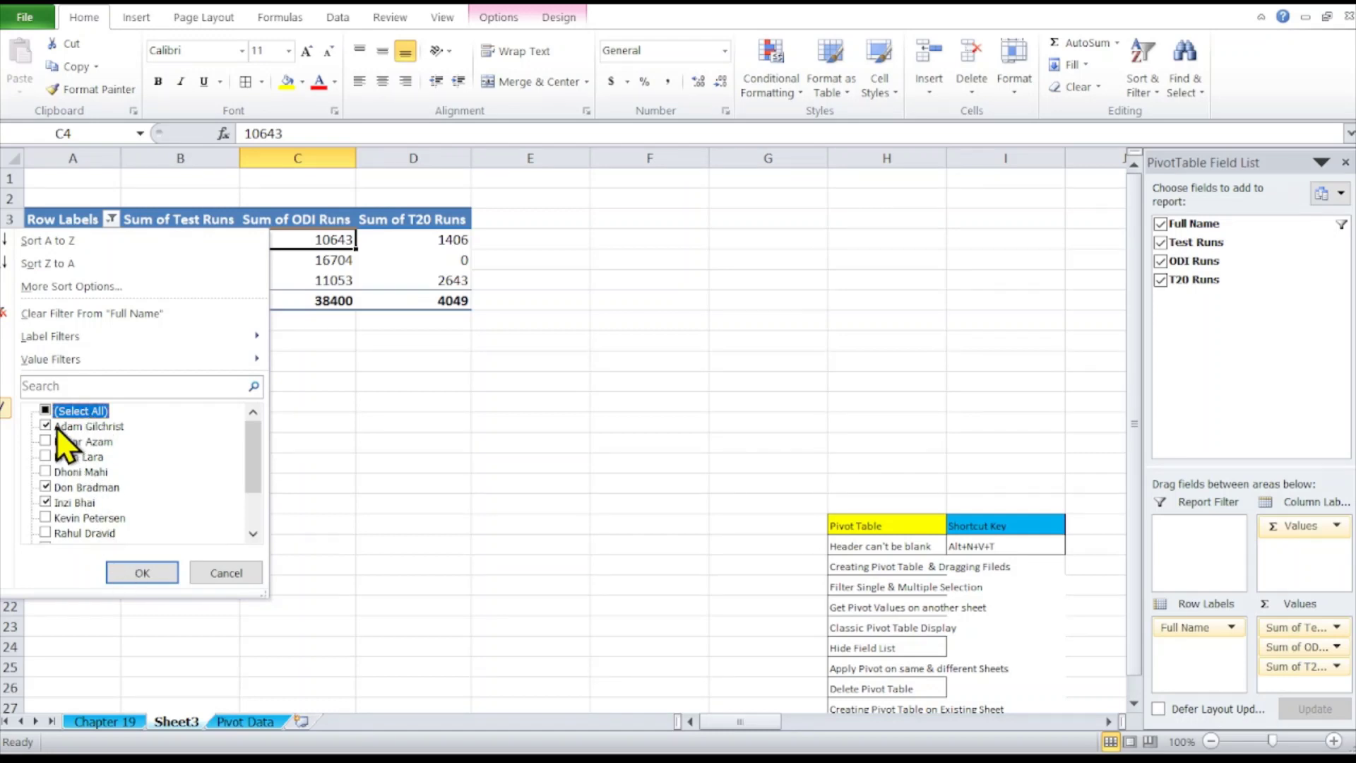
left_click(129, 576)
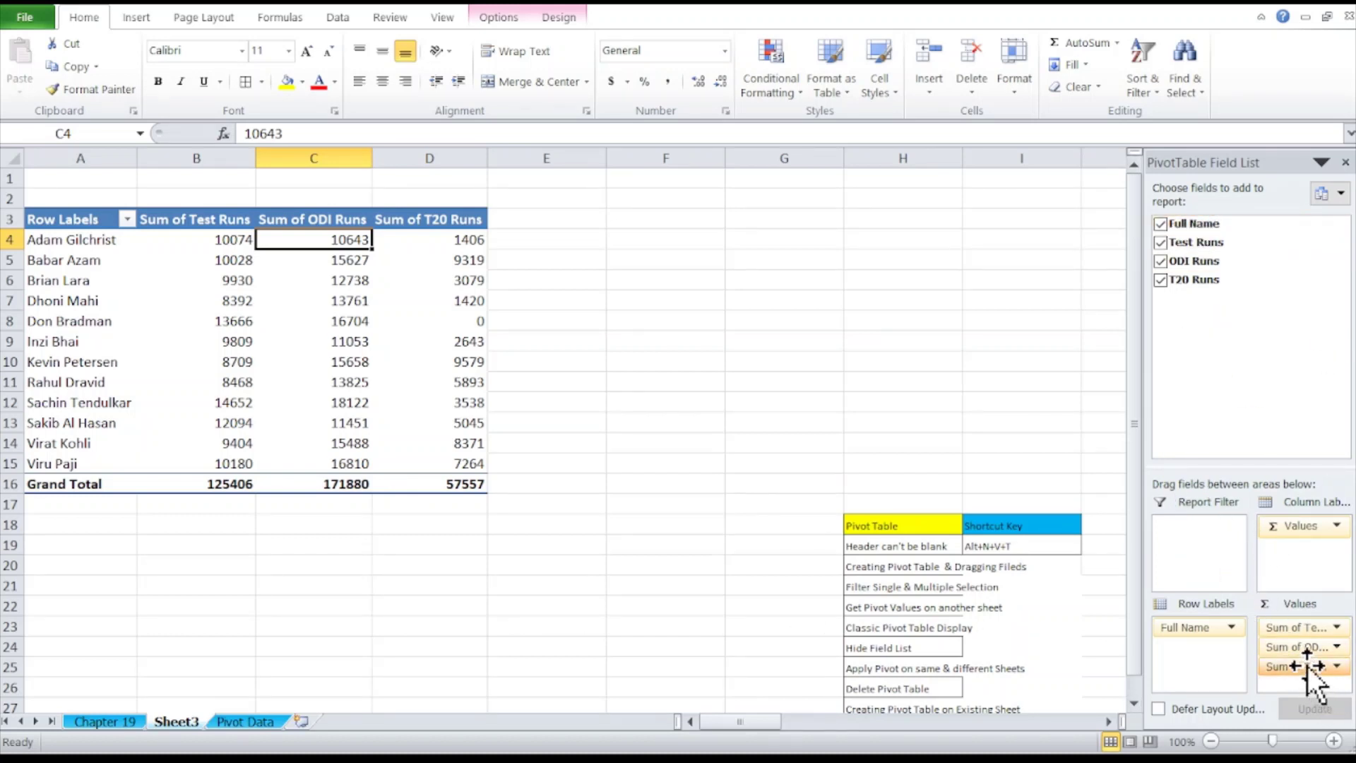
left_click_drag(1299, 666, 1220, 323)
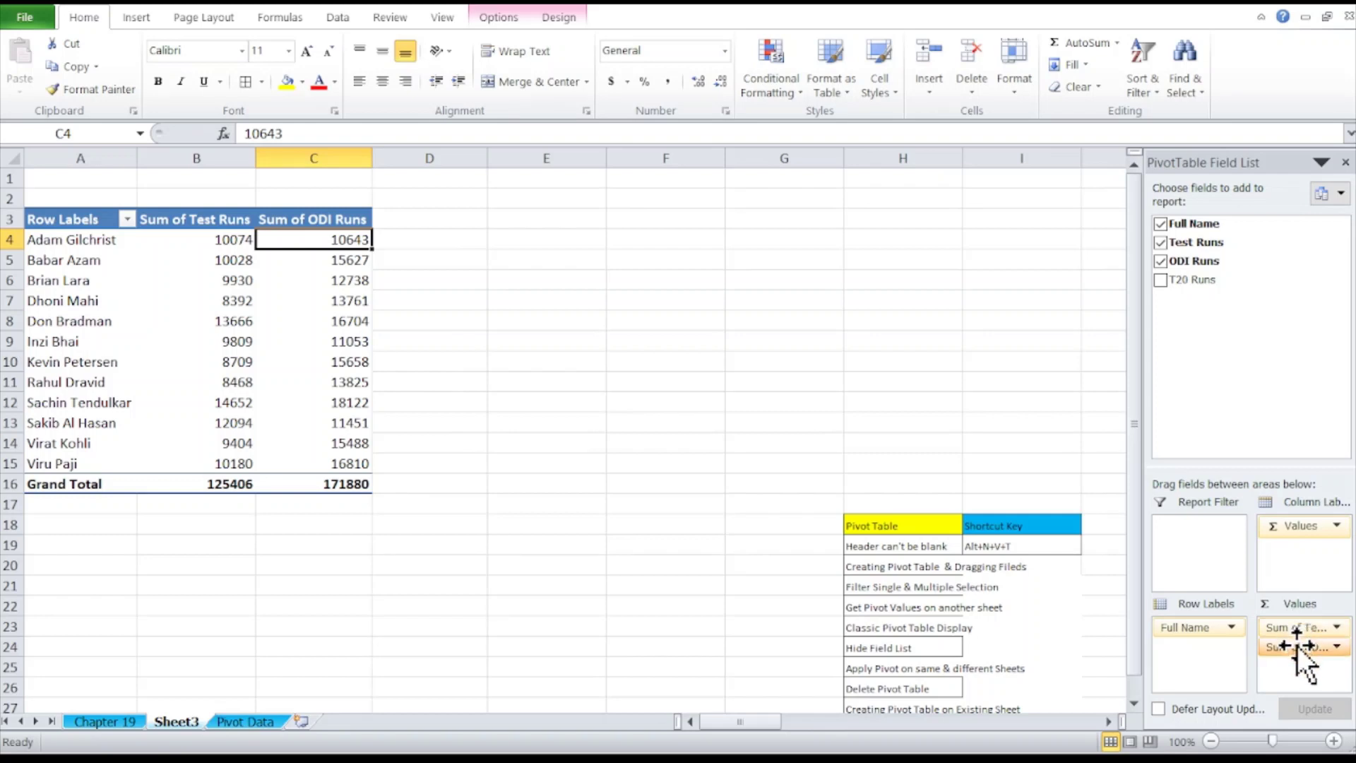
left_click_drag(1297, 647, 1236, 370)
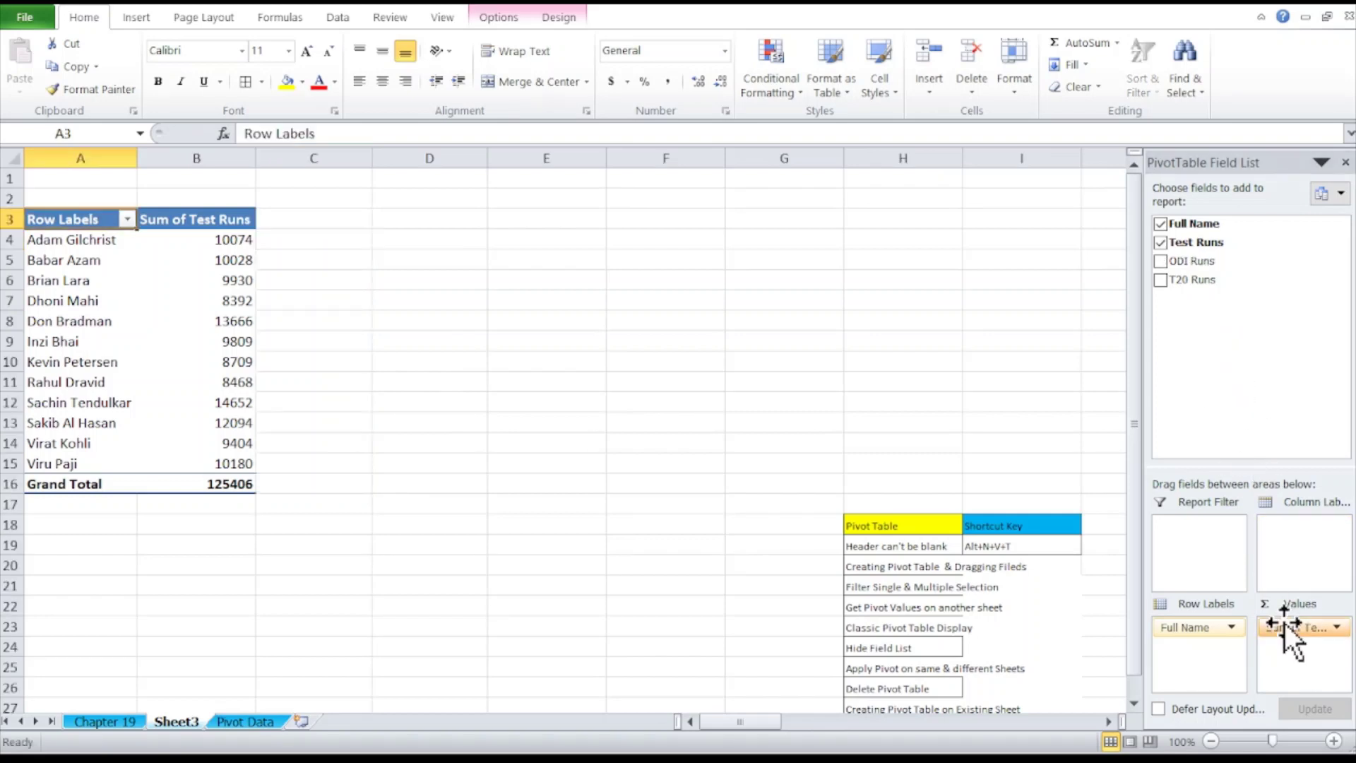
mouse_move(1206, 281)
left_mouse_down()
mouse_move(1335, 698)
mouse_move(1314, 671)
left_mouse_up()
left_click_drag(1193, 261, 1298, 660)
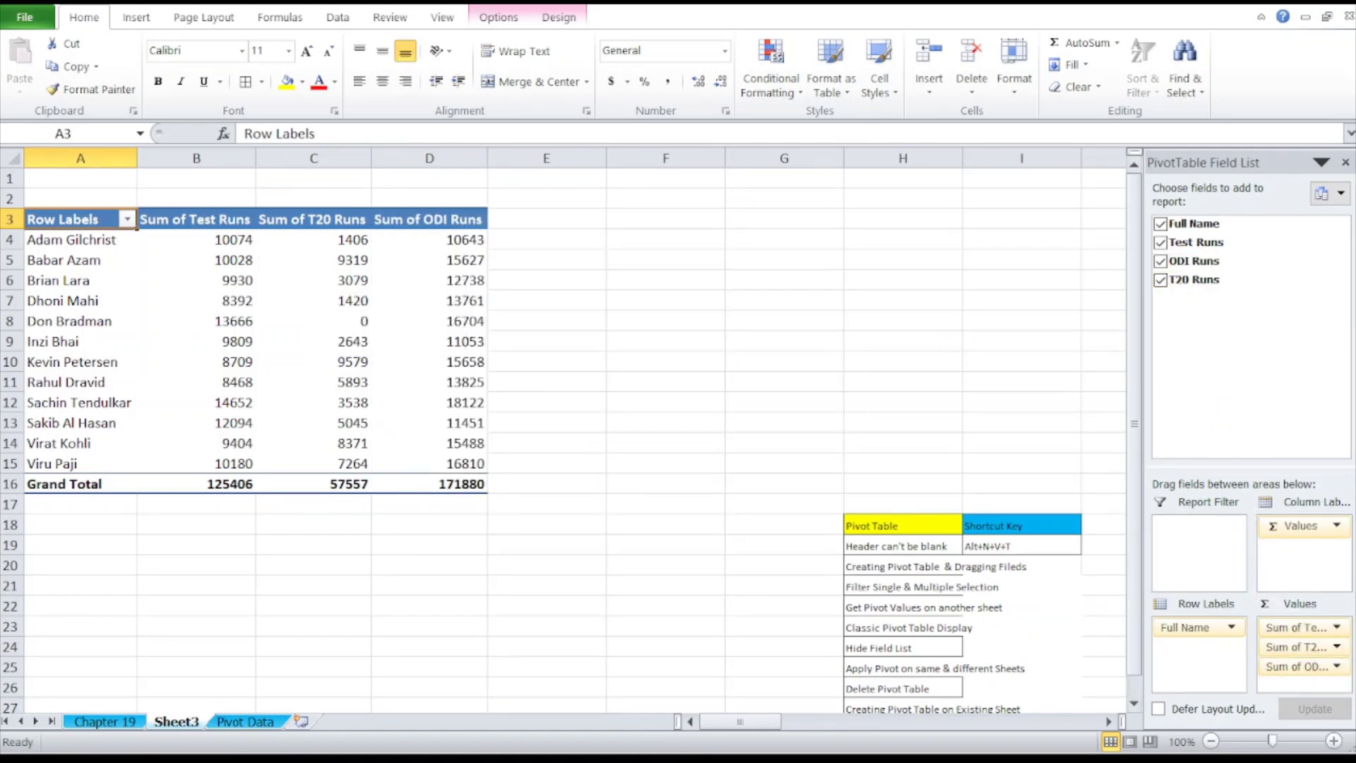
left_click_drag(1293, 660, 1294, 642)
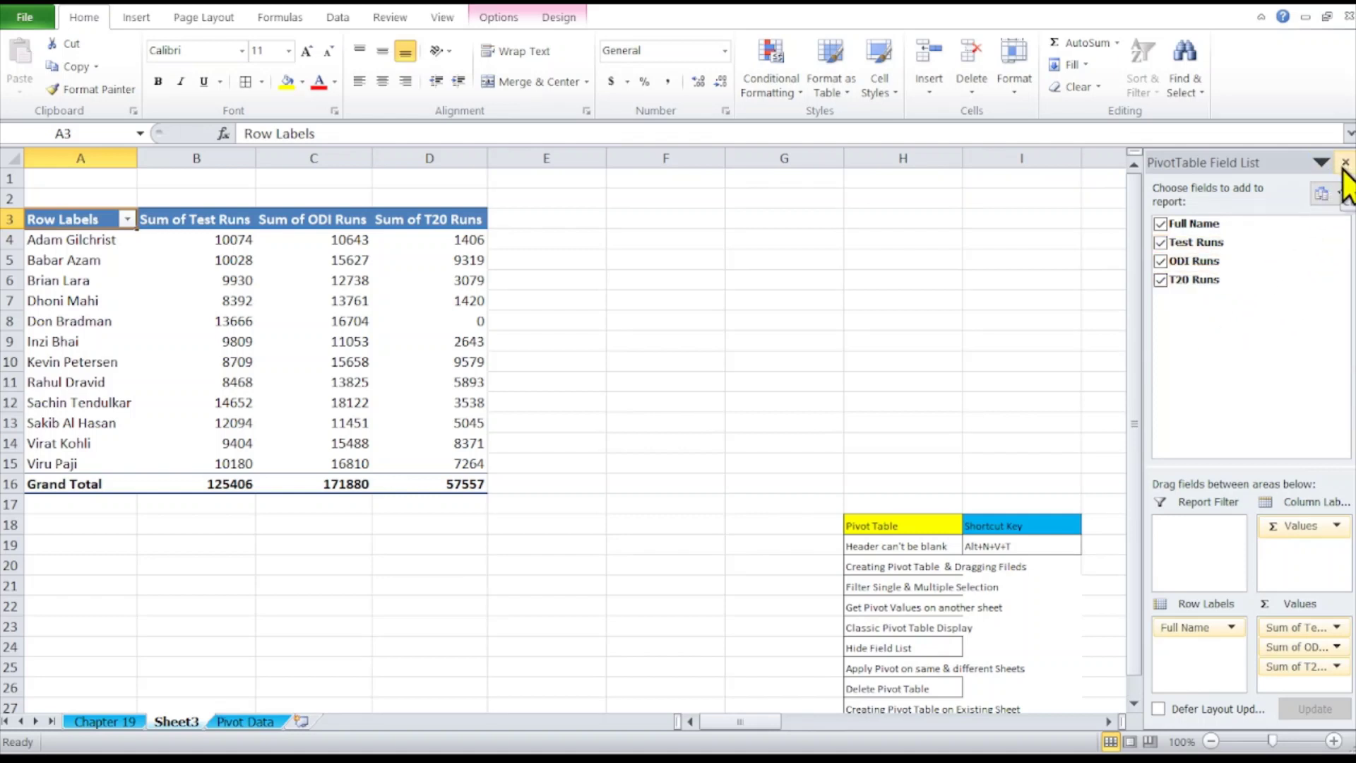
- Toggle the PivotTable Field List off and on twice from the pivot's right-click menu, leaving it shown
left_click(1345, 163)
right_click(206, 322)
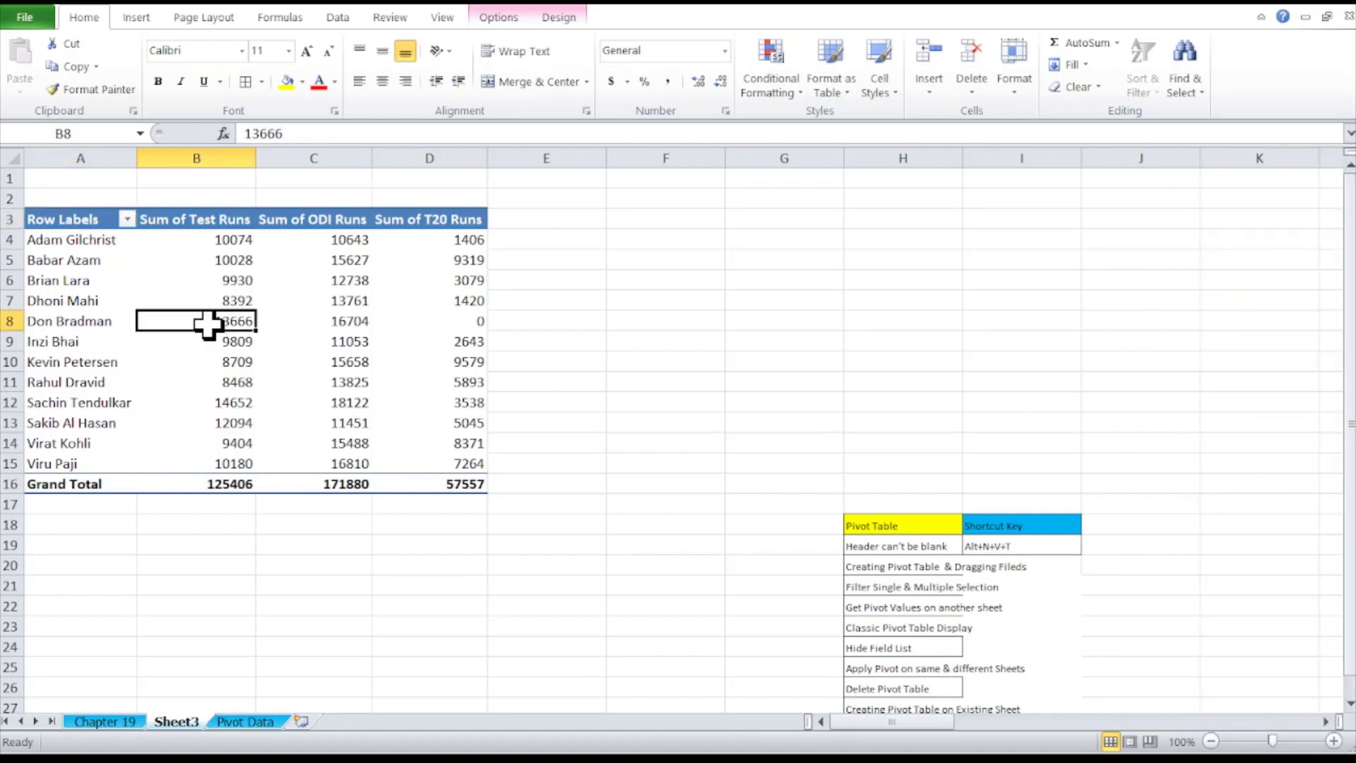
left_click(277, 616)
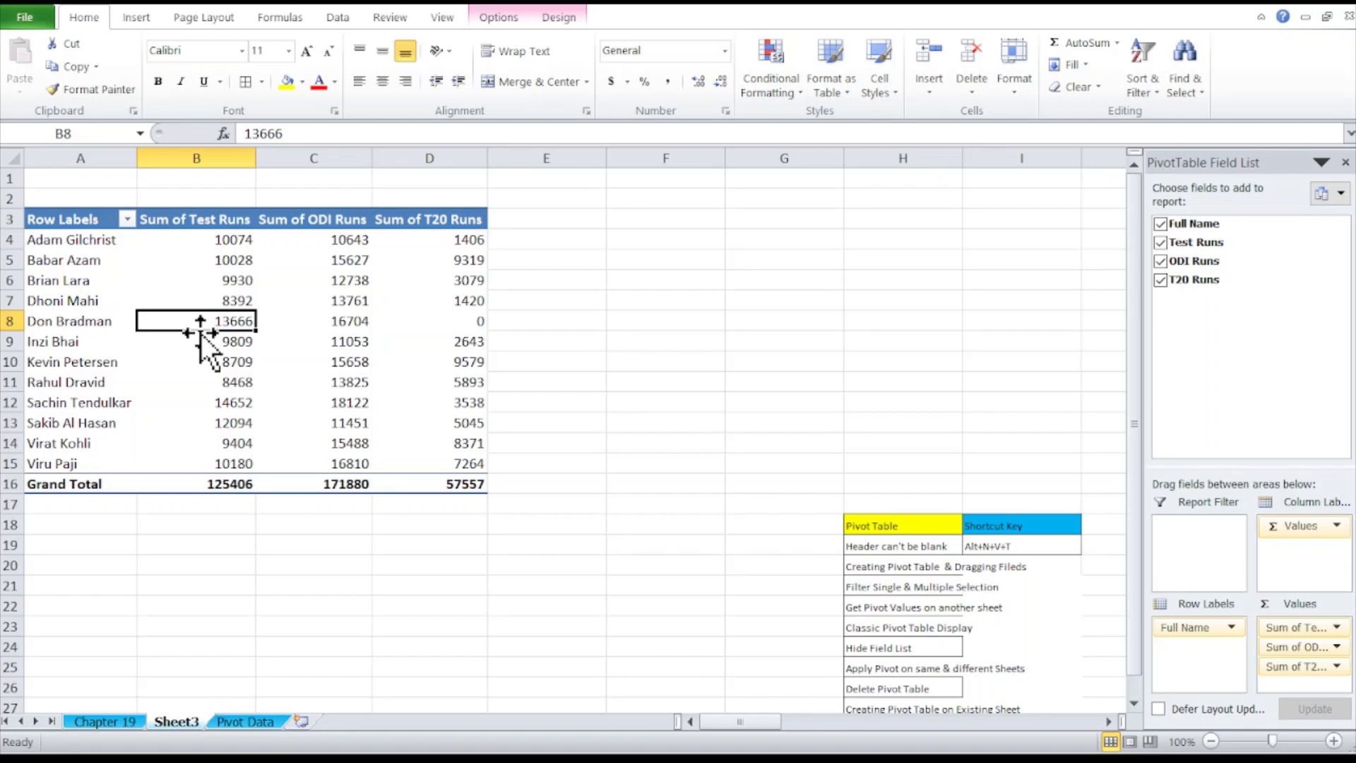
right_click(343, 319)
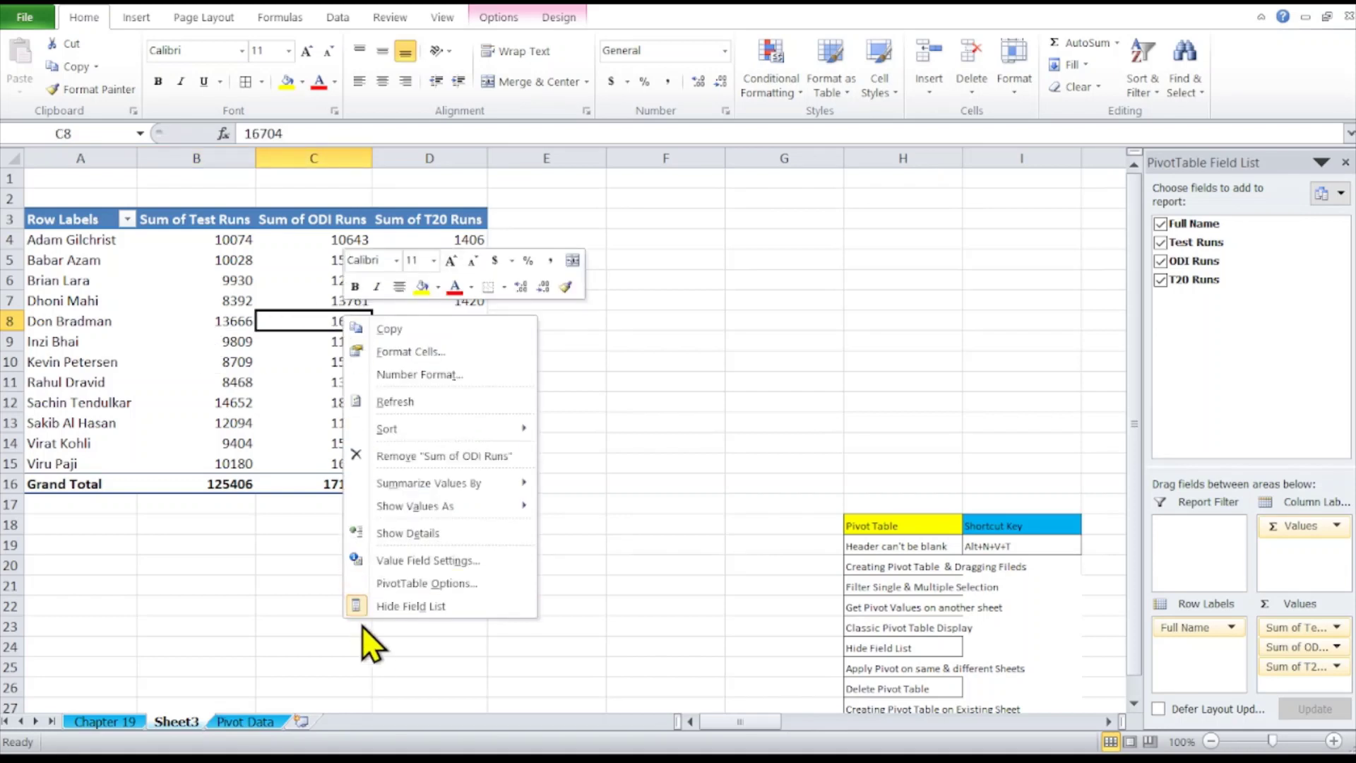
left_click(409, 606)
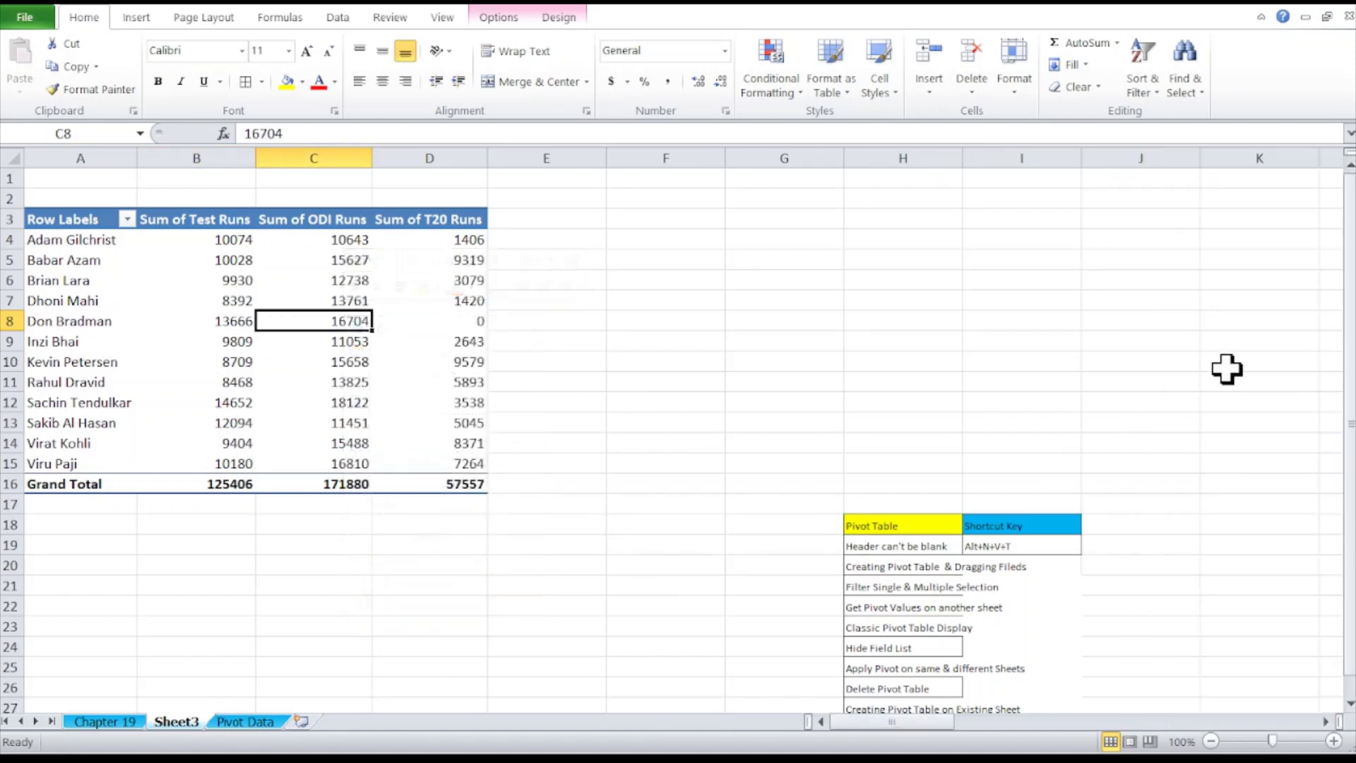
left_click(190, 341)
right_click(190, 342)
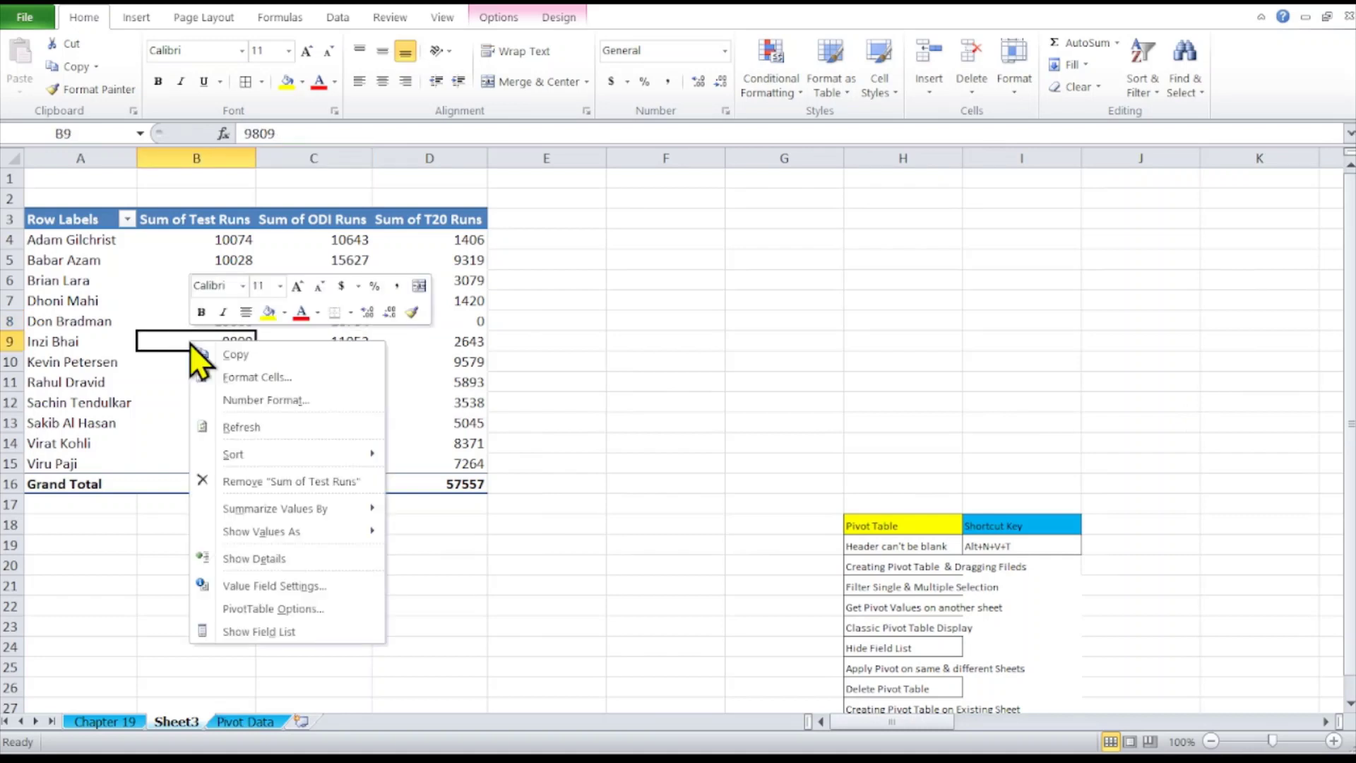
left_click(272, 632)
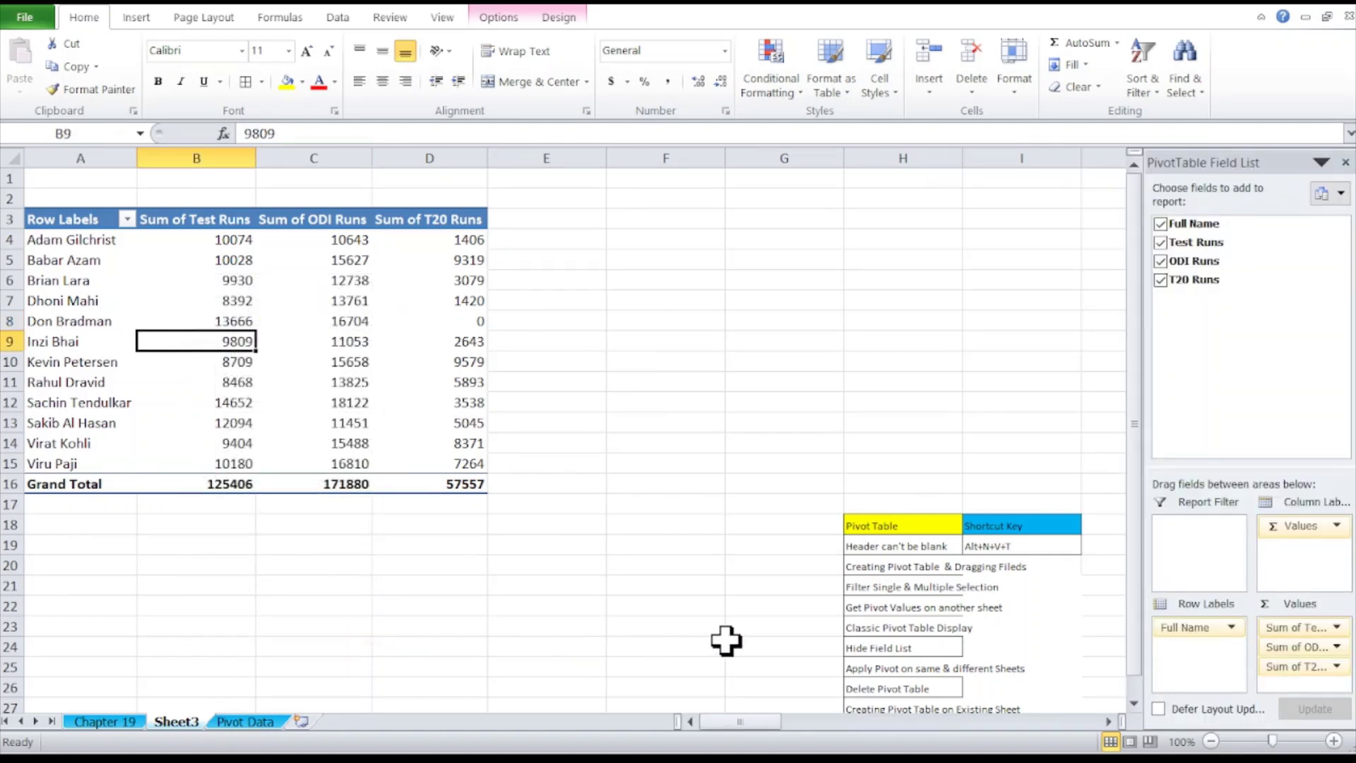
left_click(429, 239)
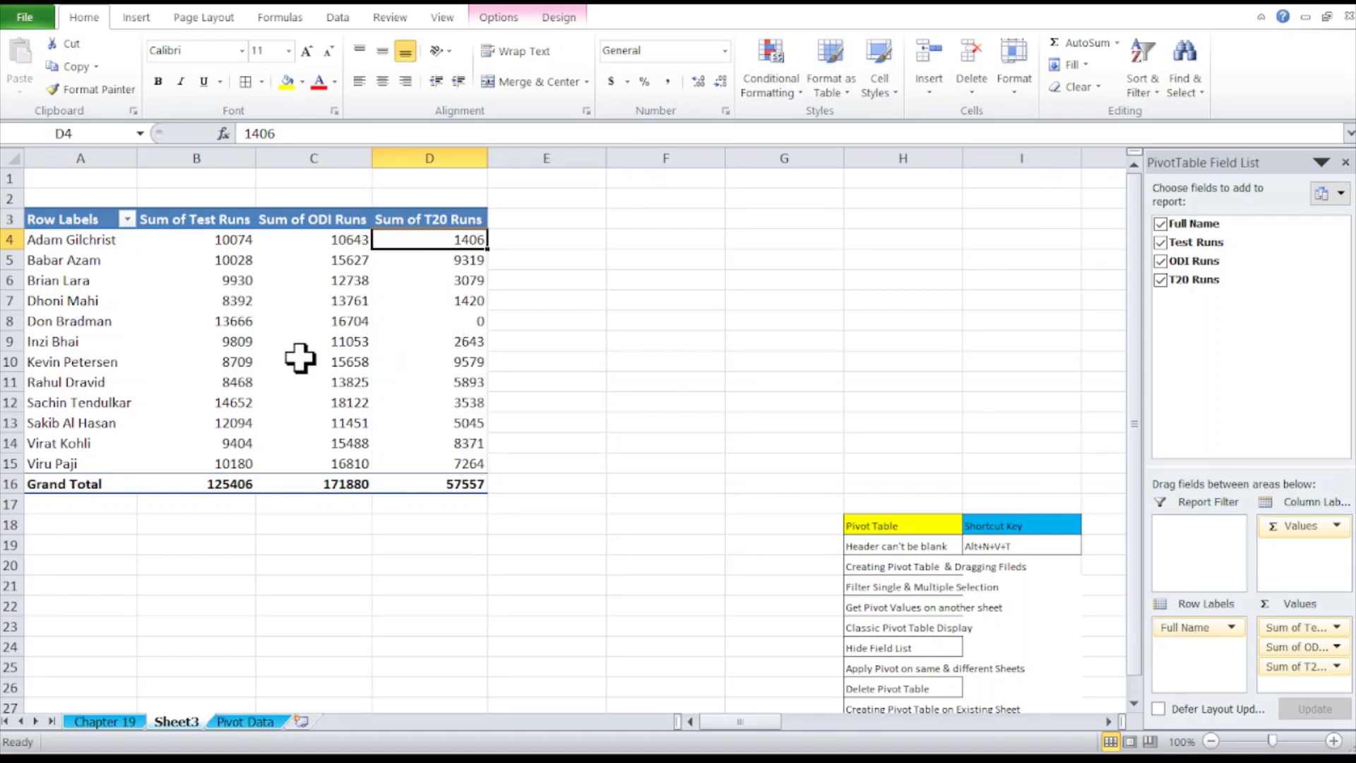
- Drill into the 9579 and 8371 T20 totals, creating detail sheets Sheet5 and Sheet6
double_click(453, 364)
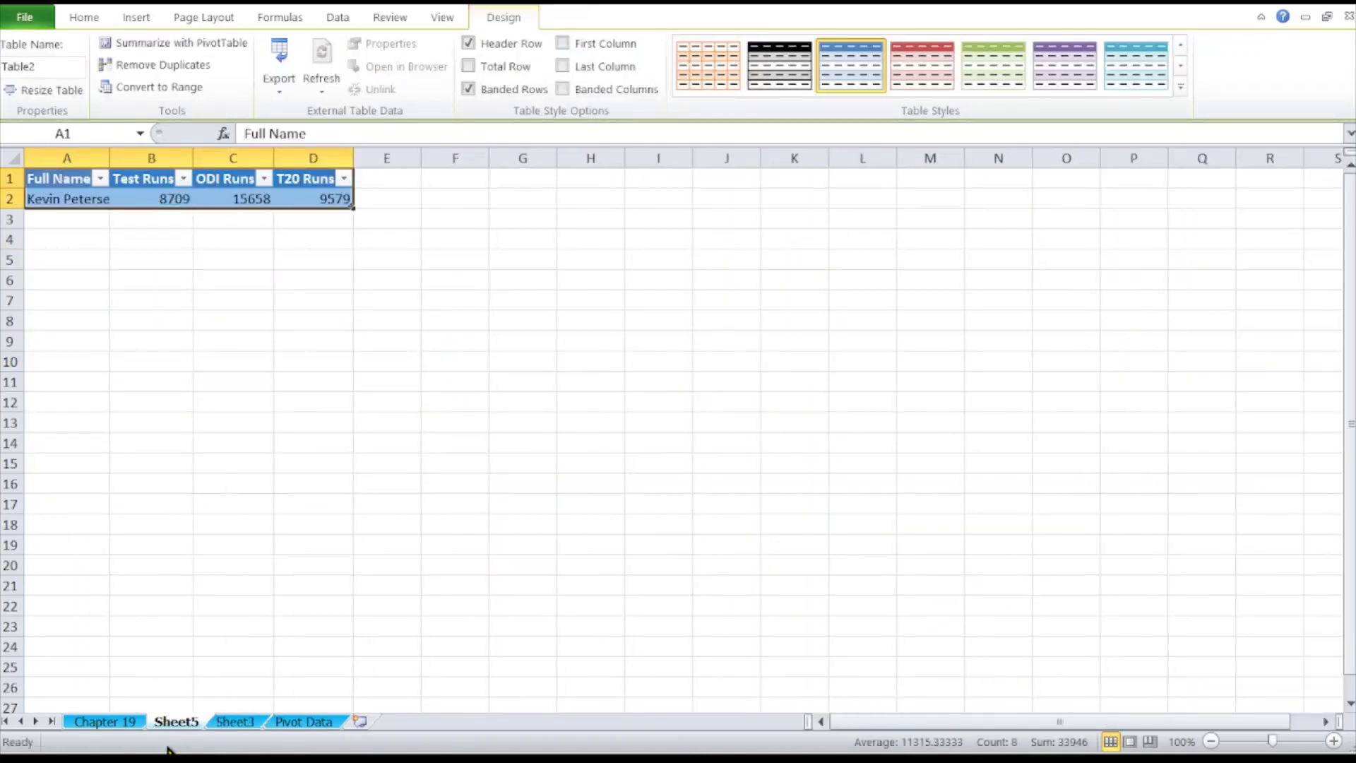
left_click(55, 198)
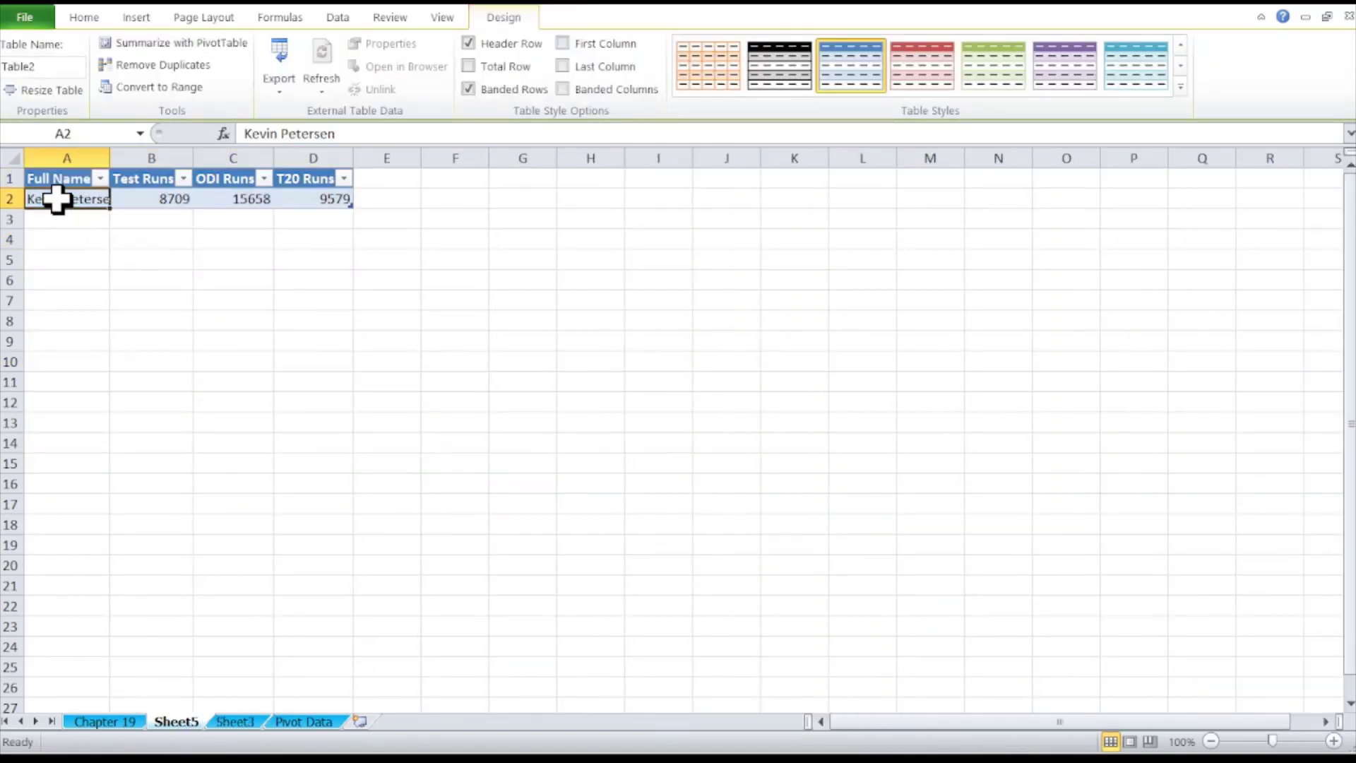
left_click(235, 721)
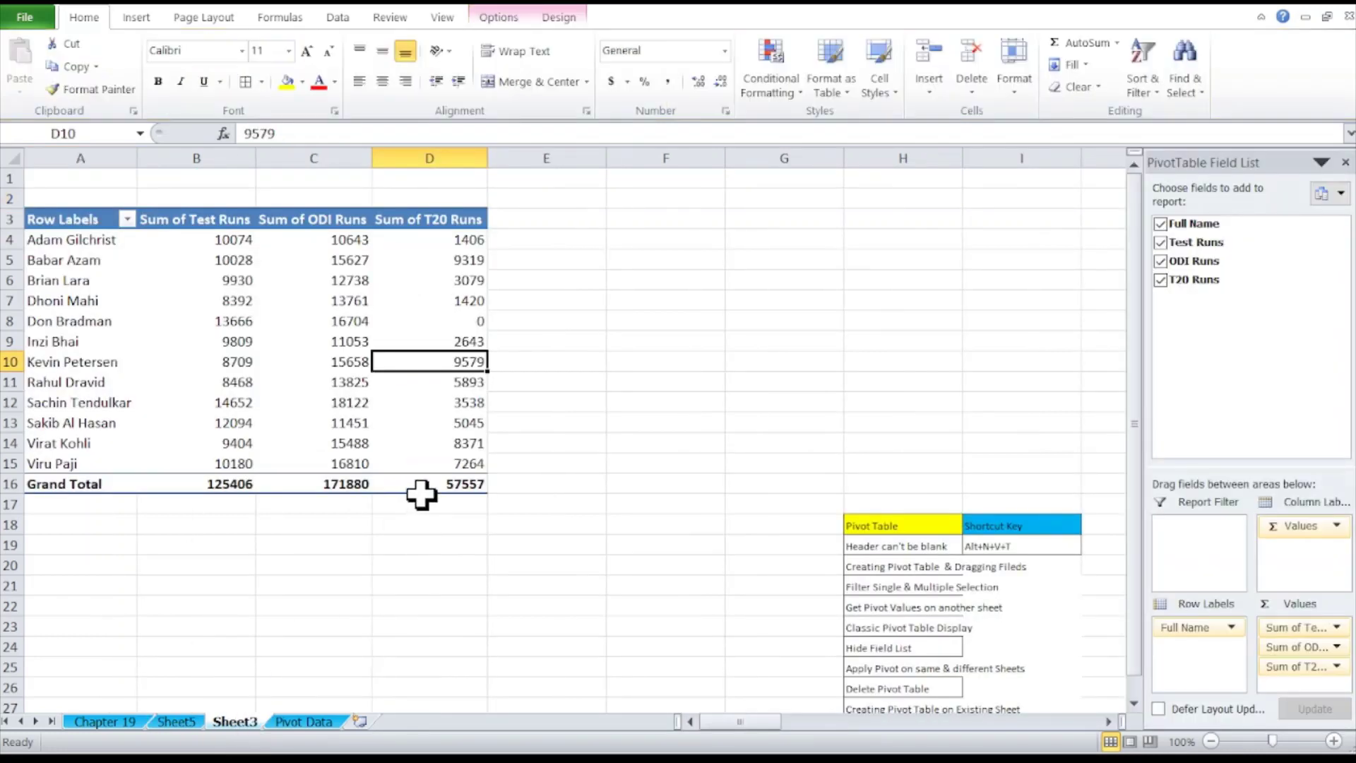
double_click(473, 442)
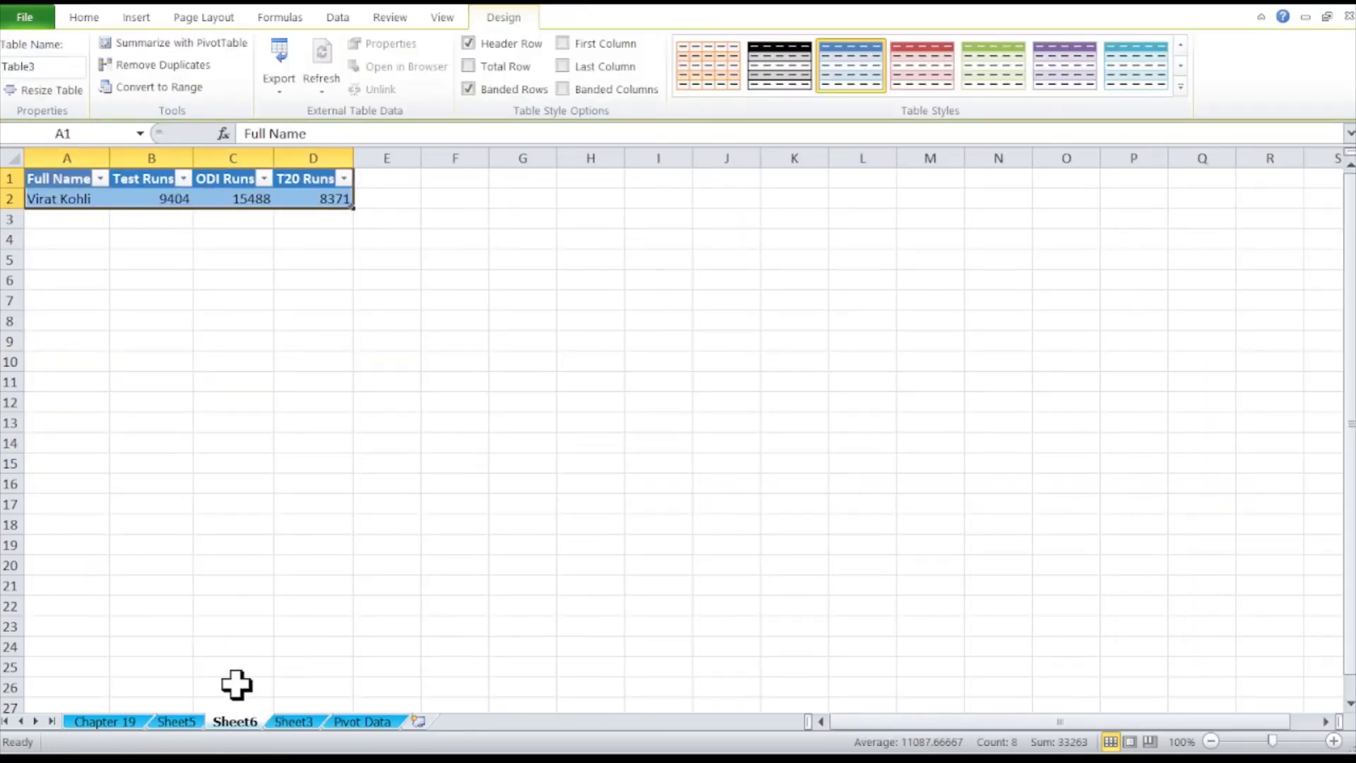
left_click(295, 721)
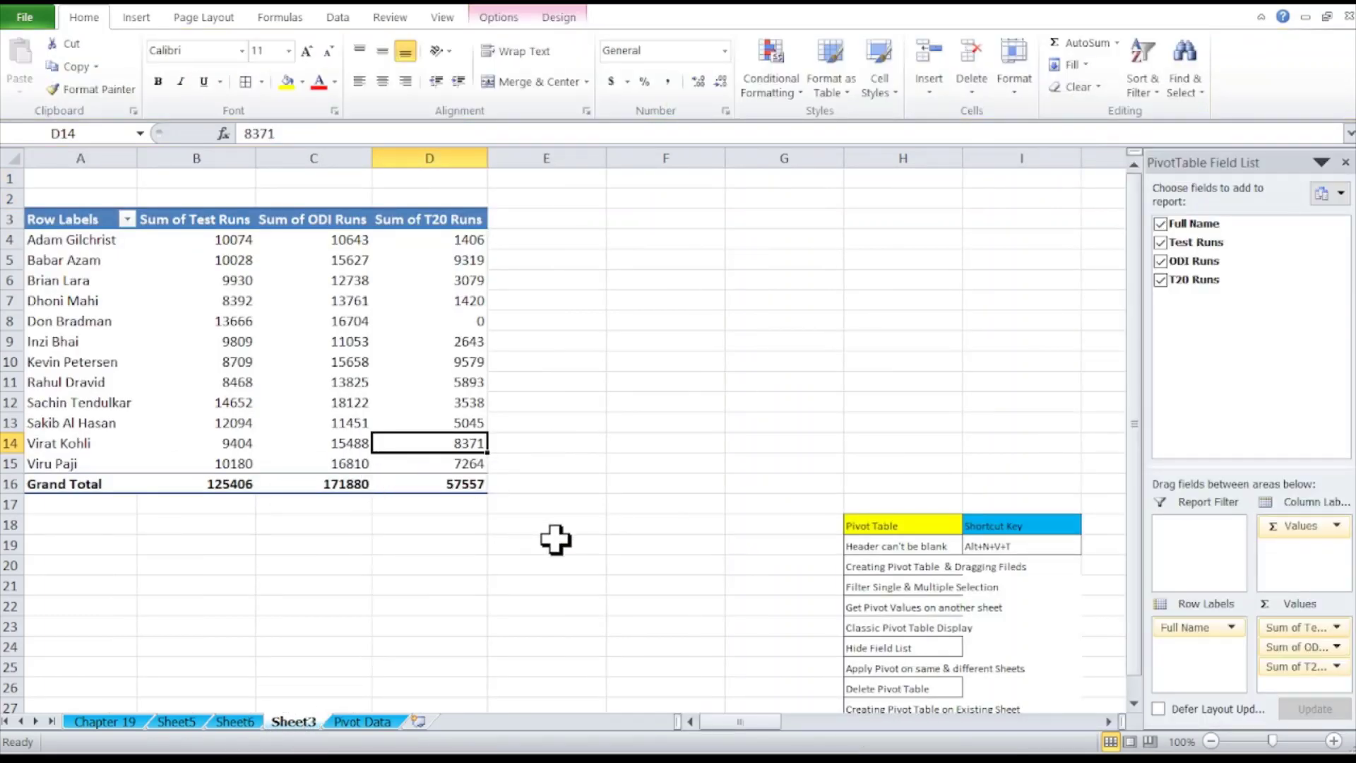
key("ctrl+Page_Down")
- Select the player data A1:D13 on the Pivot Data sheet
key("shift+Right")
key("shift+Right")
key("shift+Down")
key("shift+Right")
key("shift+Down")
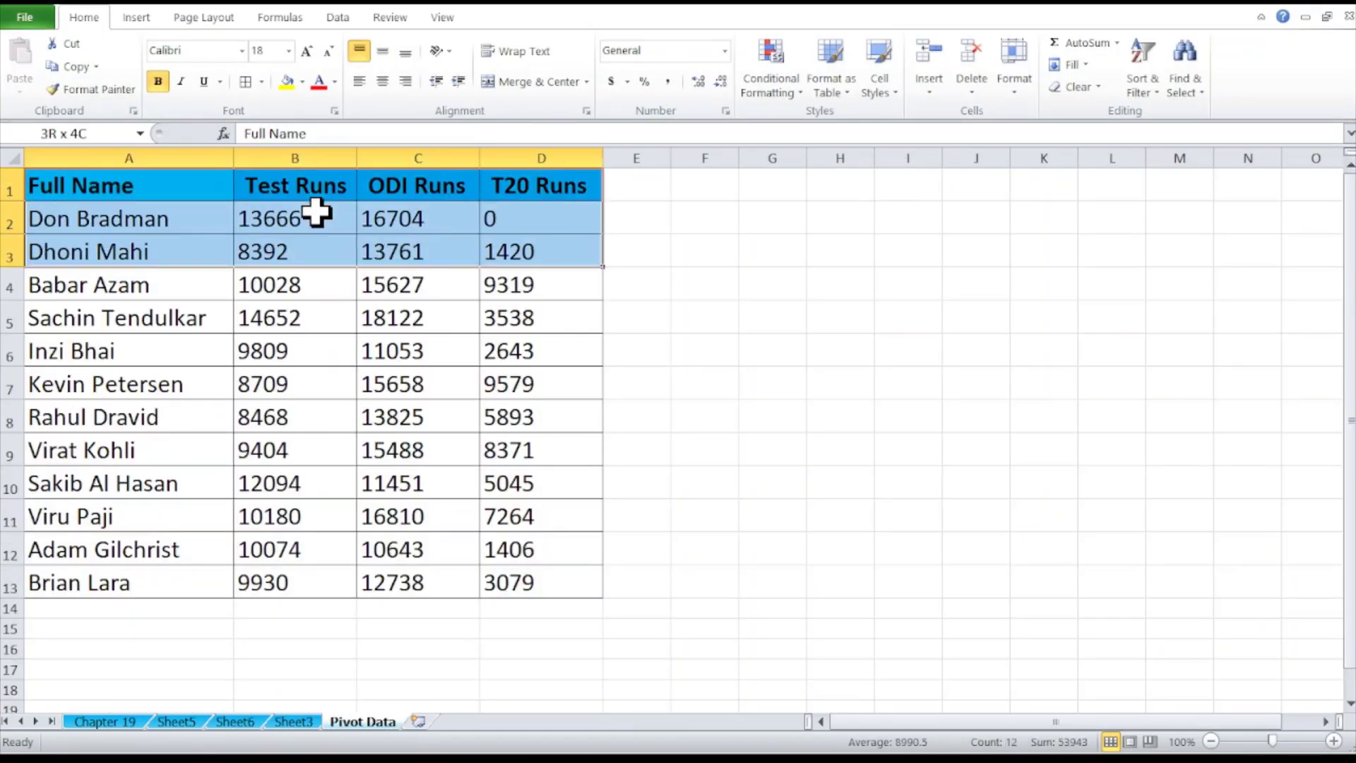
key("shift+Down")
key("shift+Down")
key("shift+Down")
key("shift+Down")
key("shift+Down")
key("shift+Down")
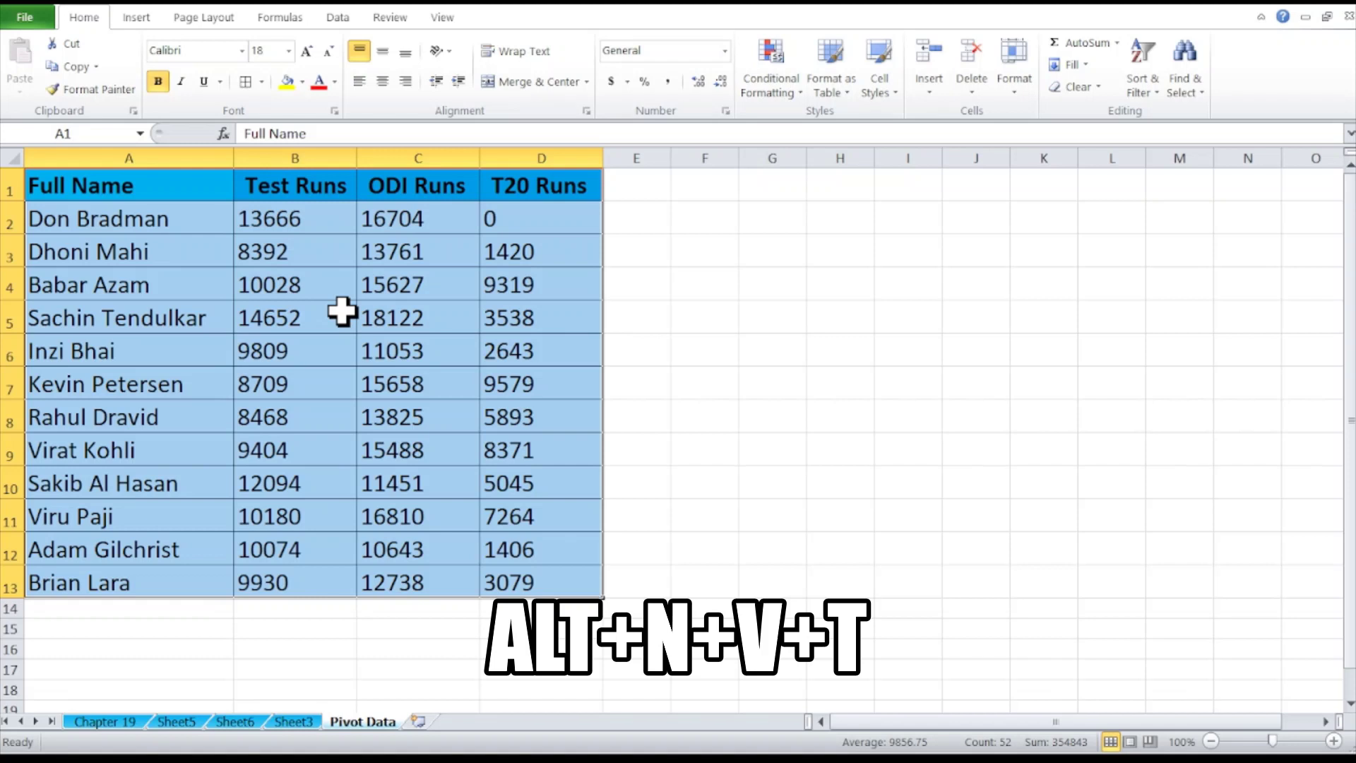
- Create a PivotTable on the existing worksheet at location F1:J11
key("alt+n")
key("v")
key("t")
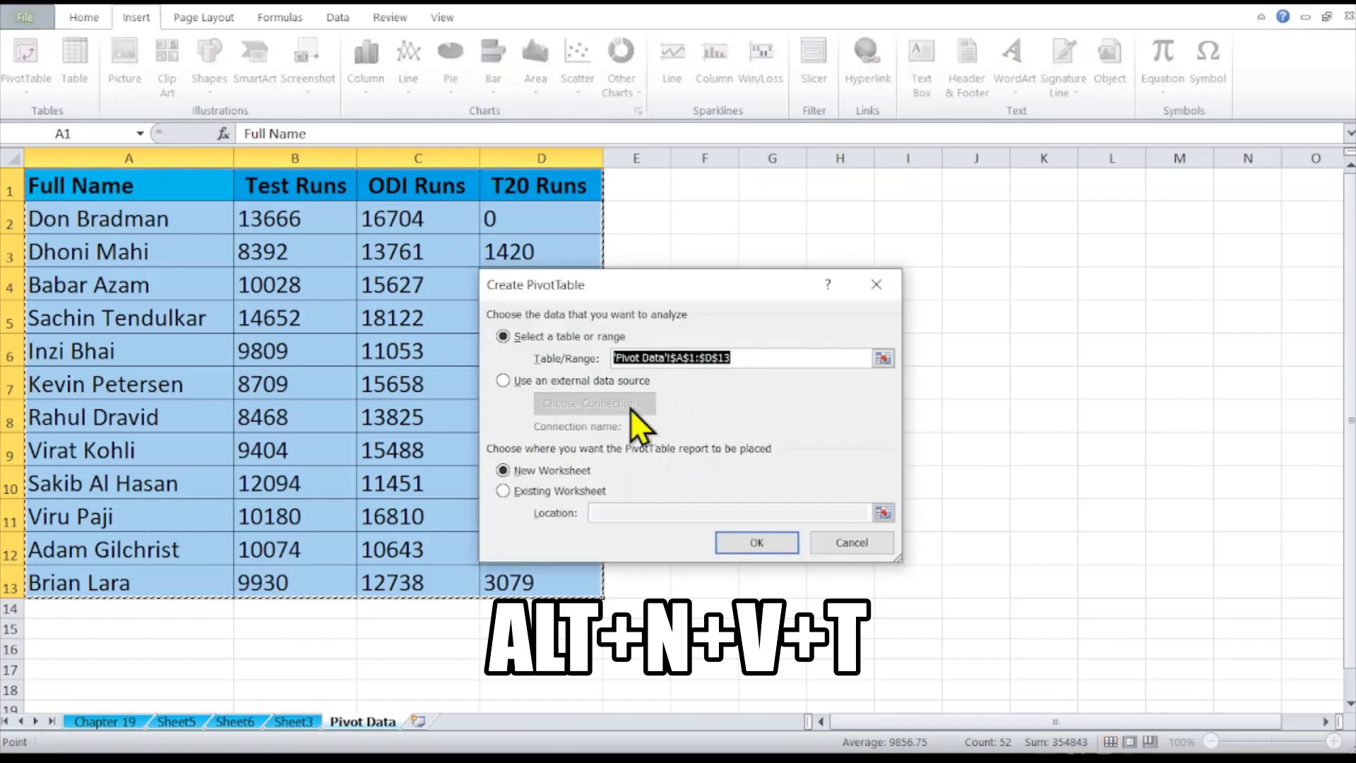
left_click(550, 493)
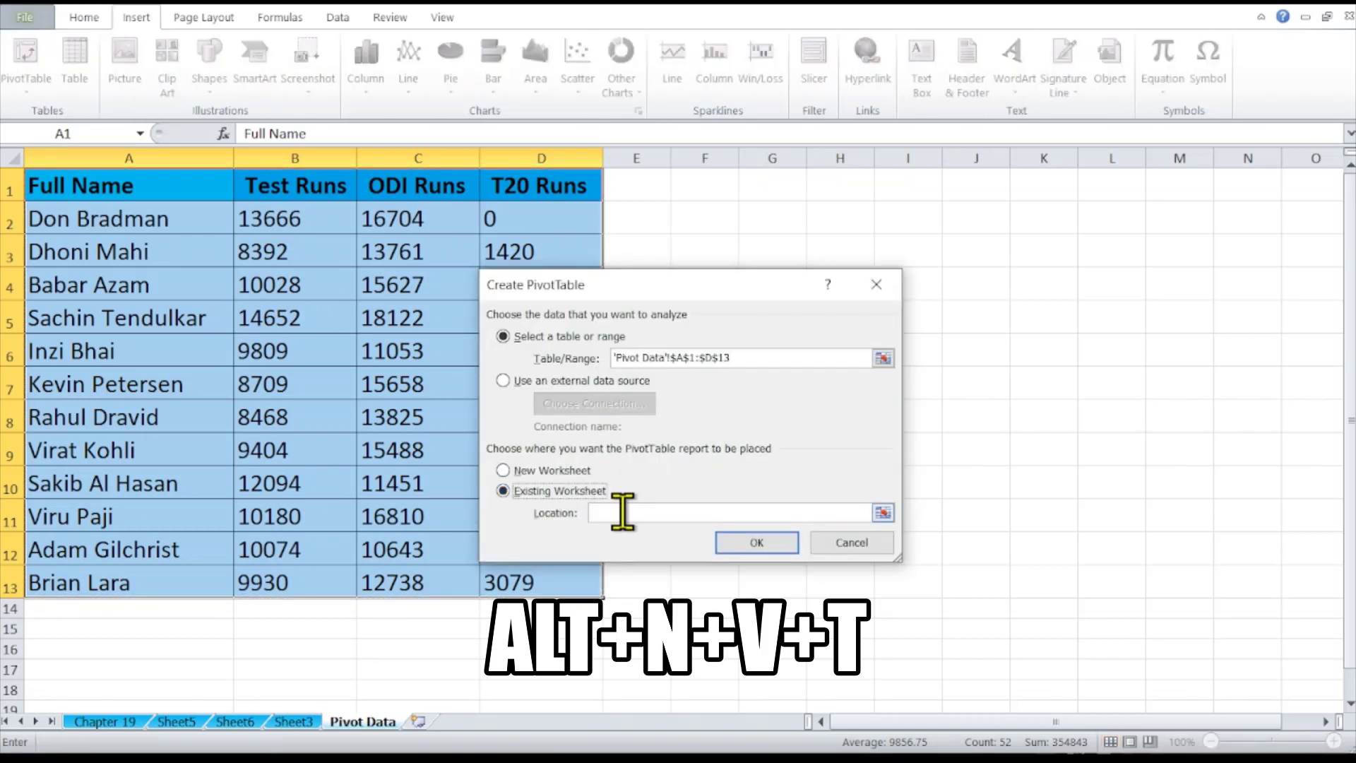
left_click_drag(684, 189, 992, 523)
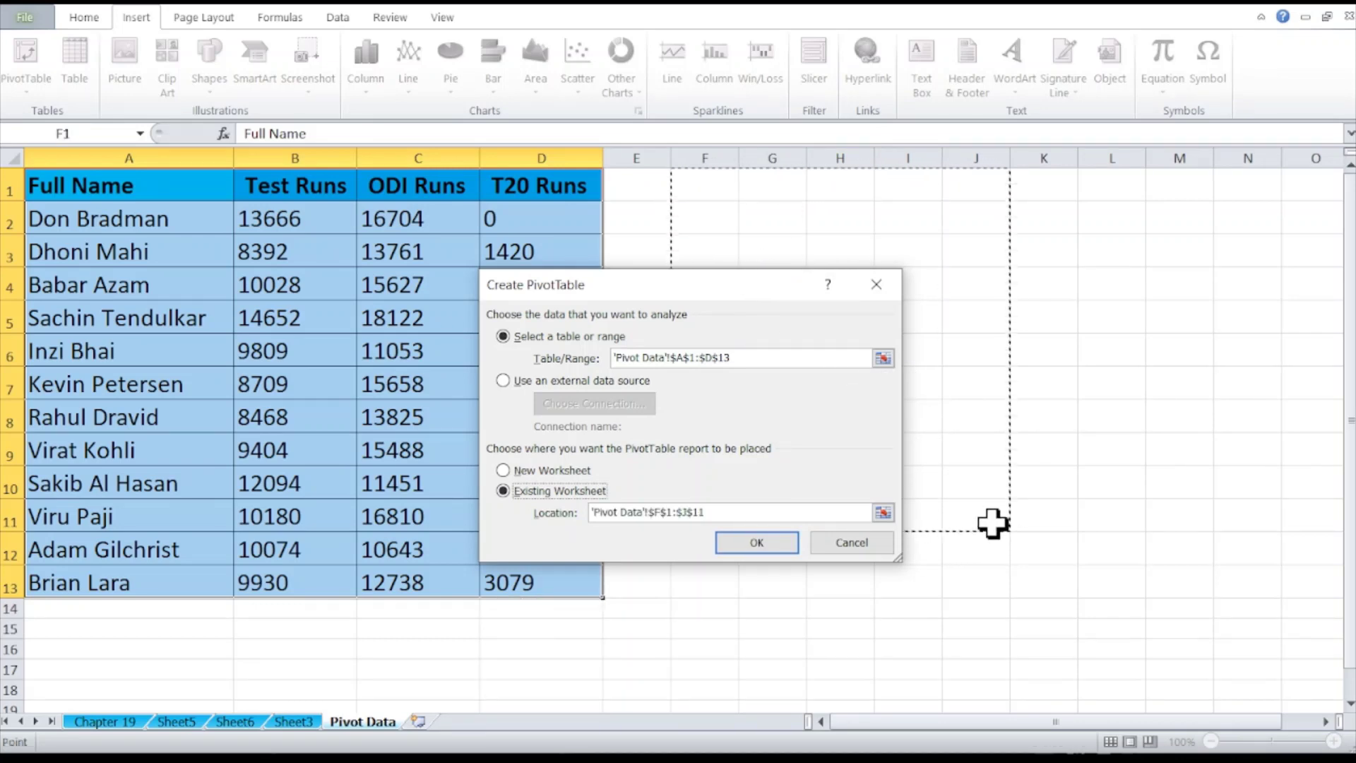
left_click(766, 550)
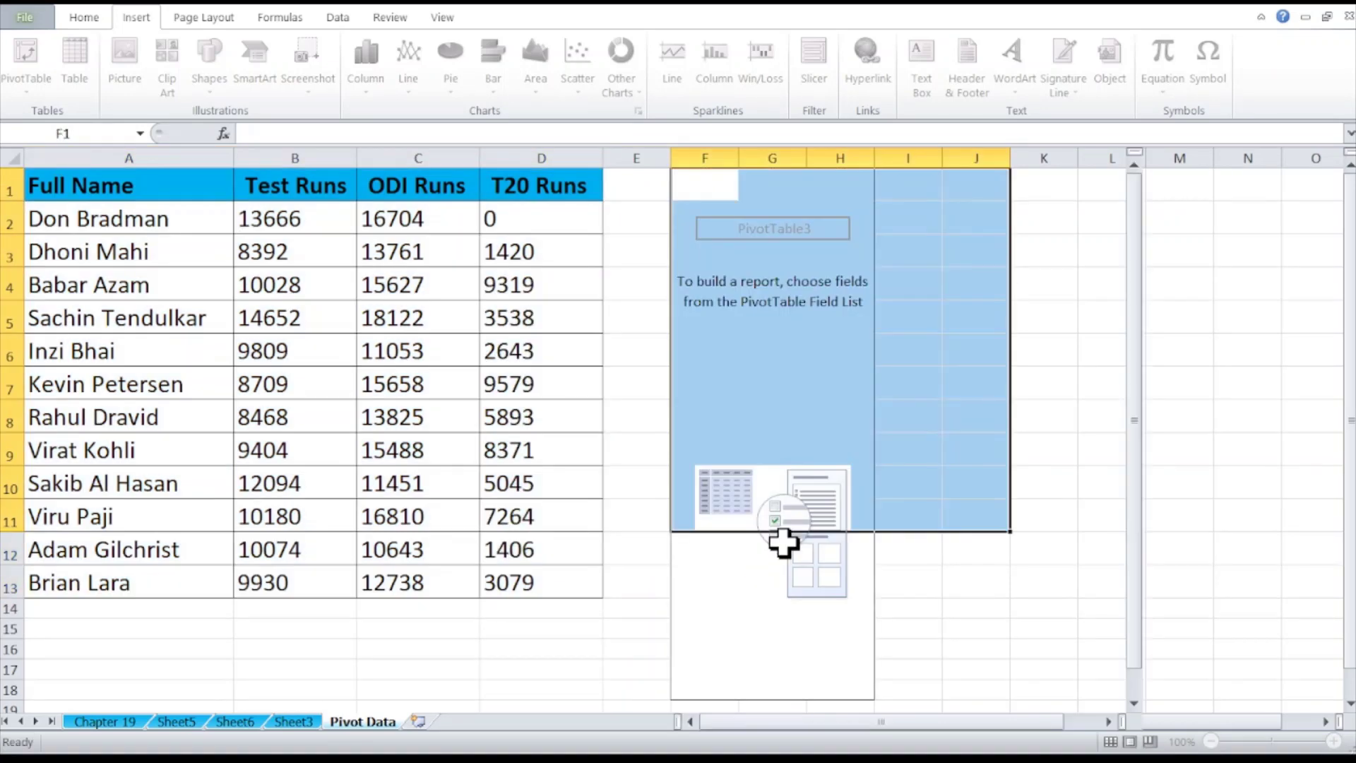
- Add Full Name as row labels and Test Runs and ODI Runs as summed values
left_click(771, 318)
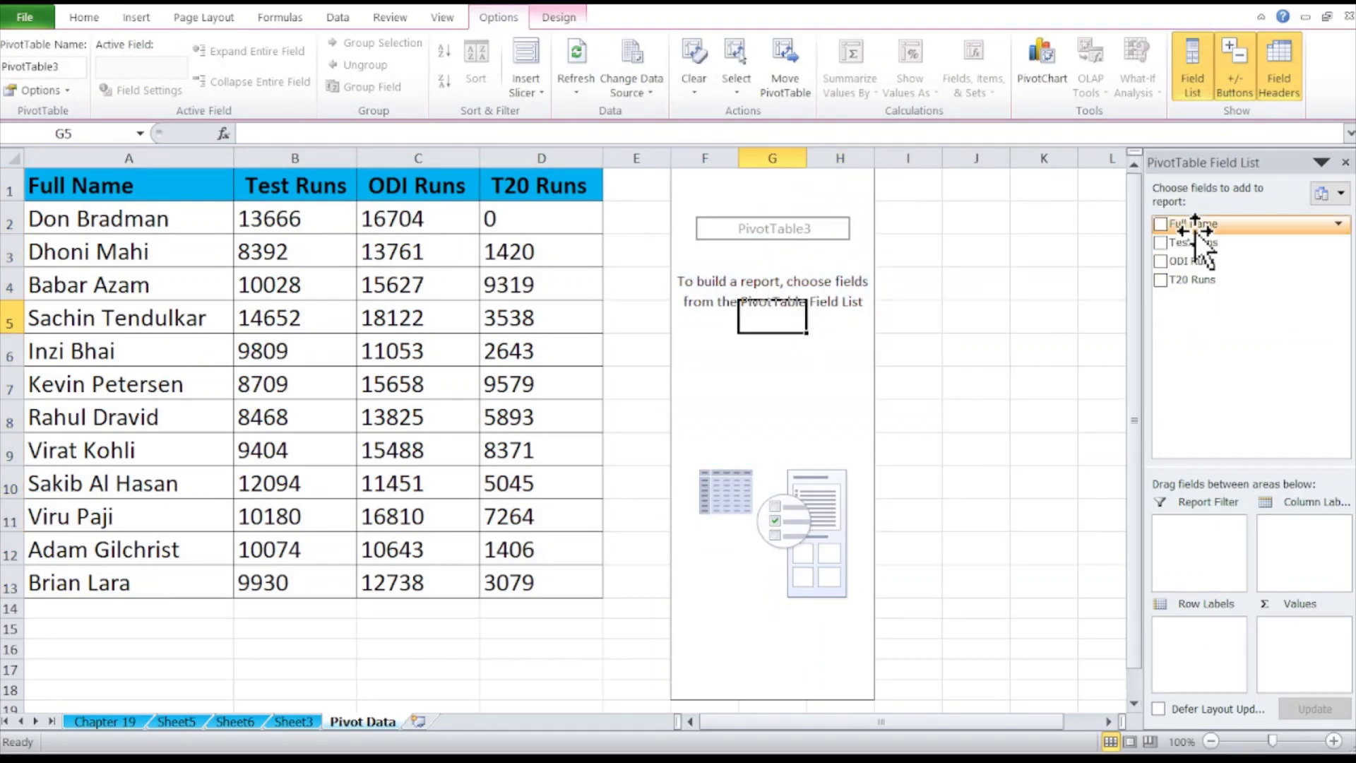
left_click_drag(1194, 224, 1214, 632)
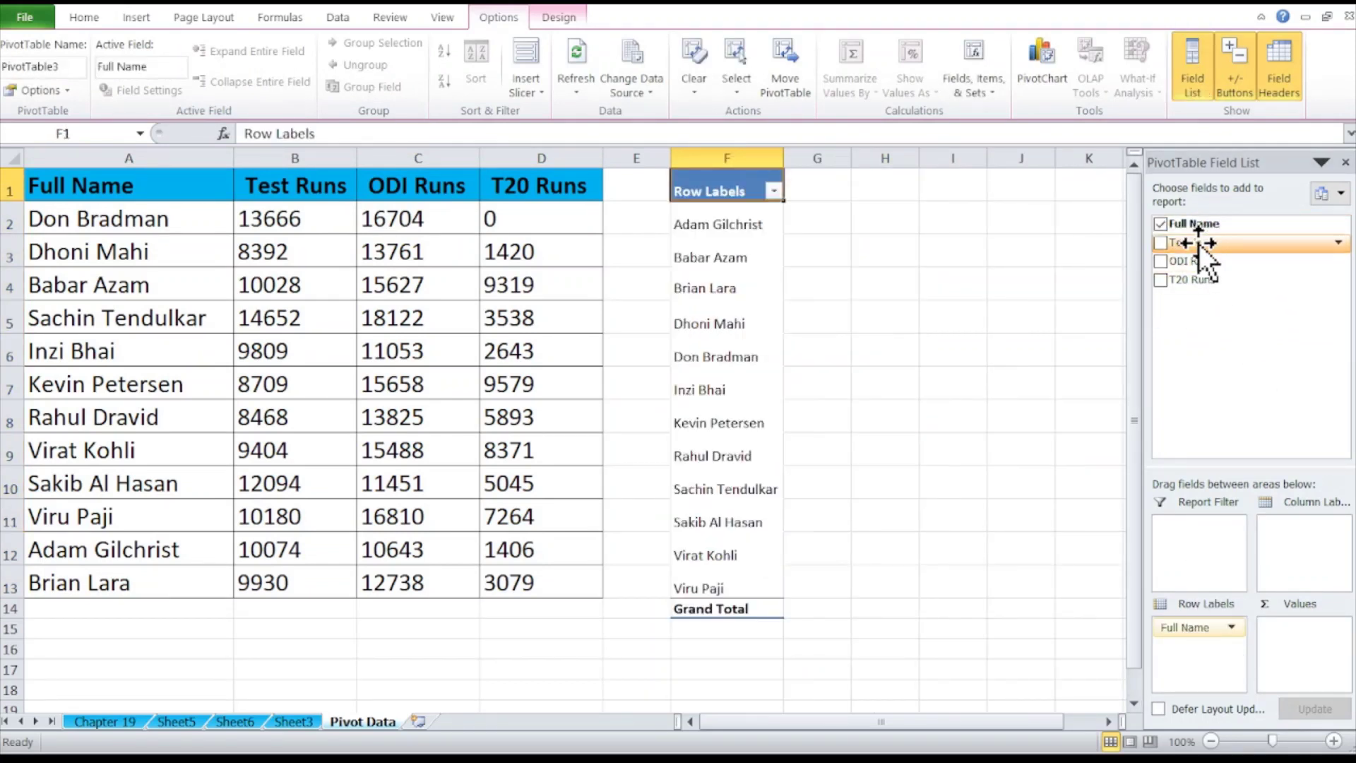
left_click_drag(1197, 242, 1299, 643)
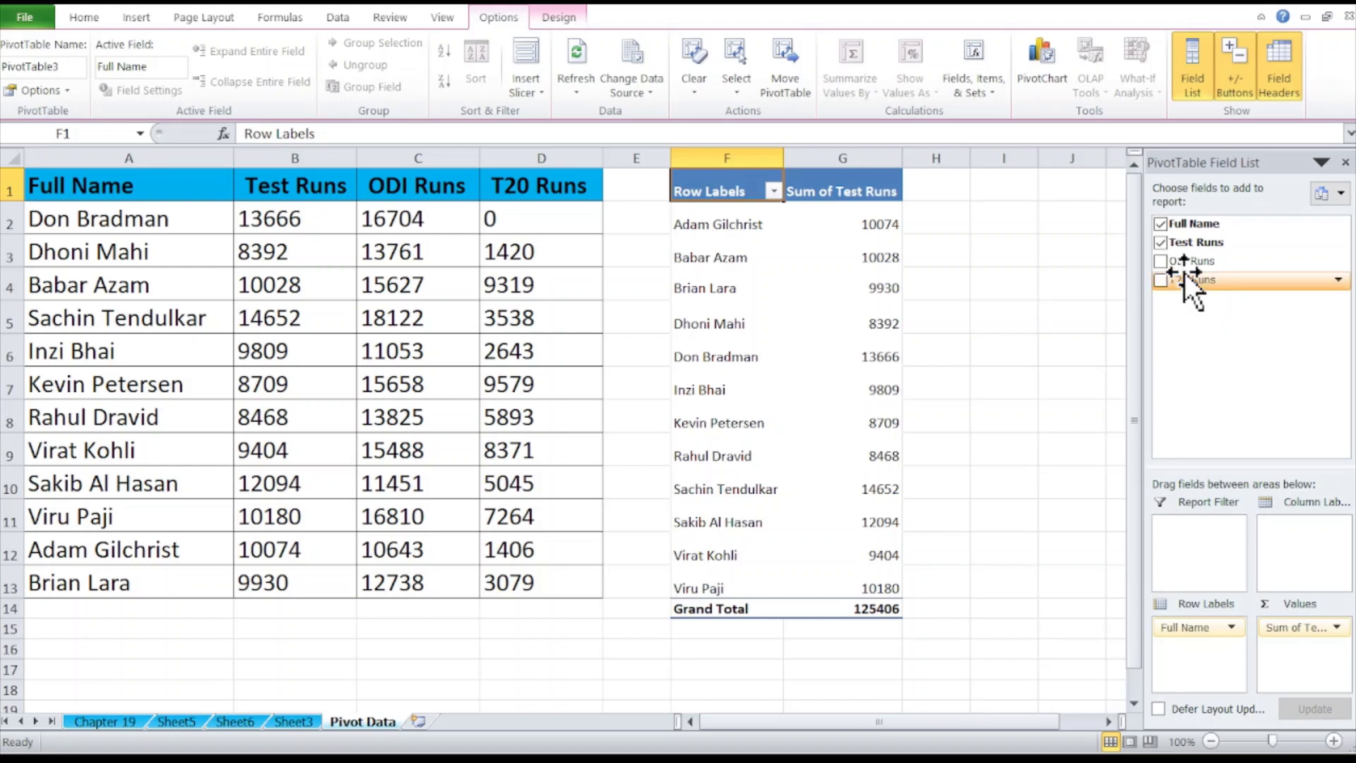
mouse_move(1192, 261)
left_mouse_down()
mouse_move(1299, 627)
mouse_move(1301, 648)
mouse_move(1282, 600)
mouse_move(1298, 665)
left_mouse_up()
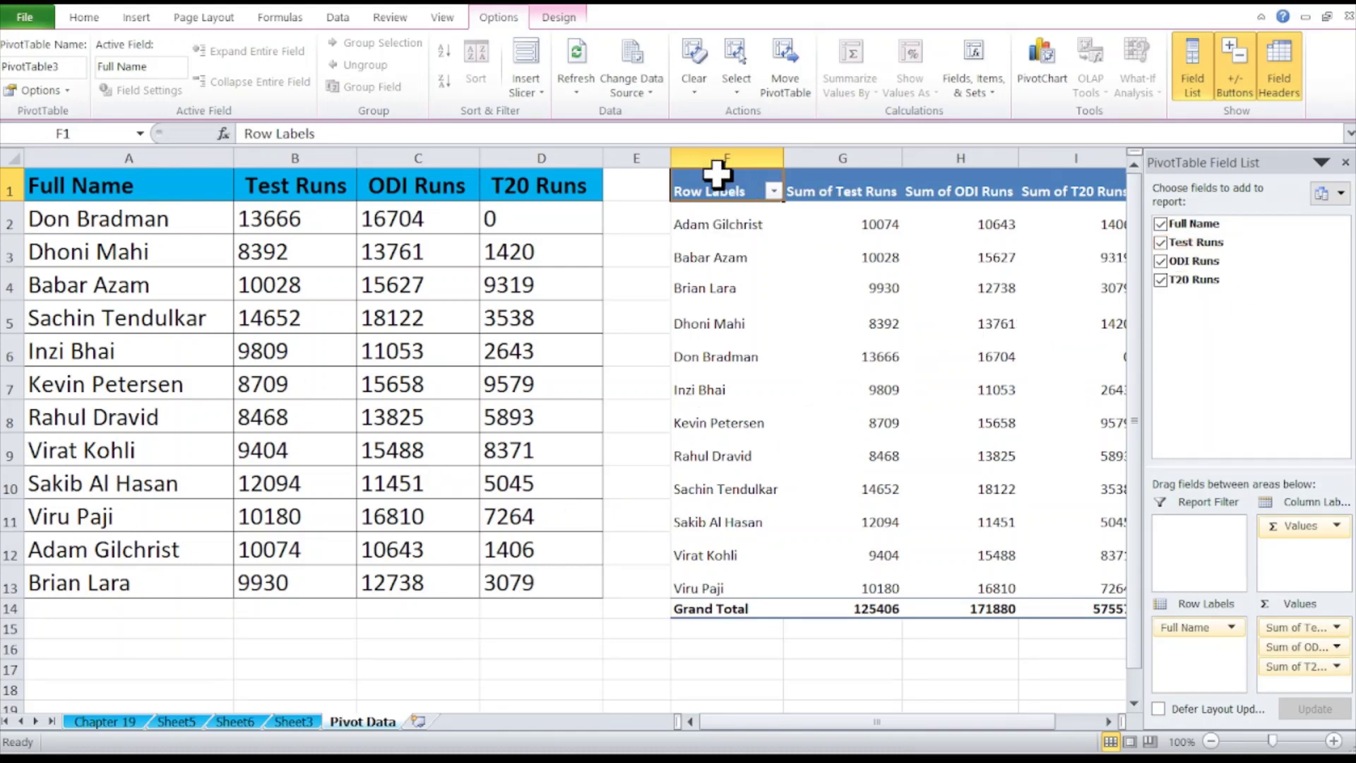
- Clear PivotTable3 from E1:L16, leaving only the player runs table in A1:D13
left_click(643, 180)
mouse_move(643, 180)
left_mouse_down()
mouse_move(1130, 656)
mouse_move(1110, 653)
left_mouse_up()
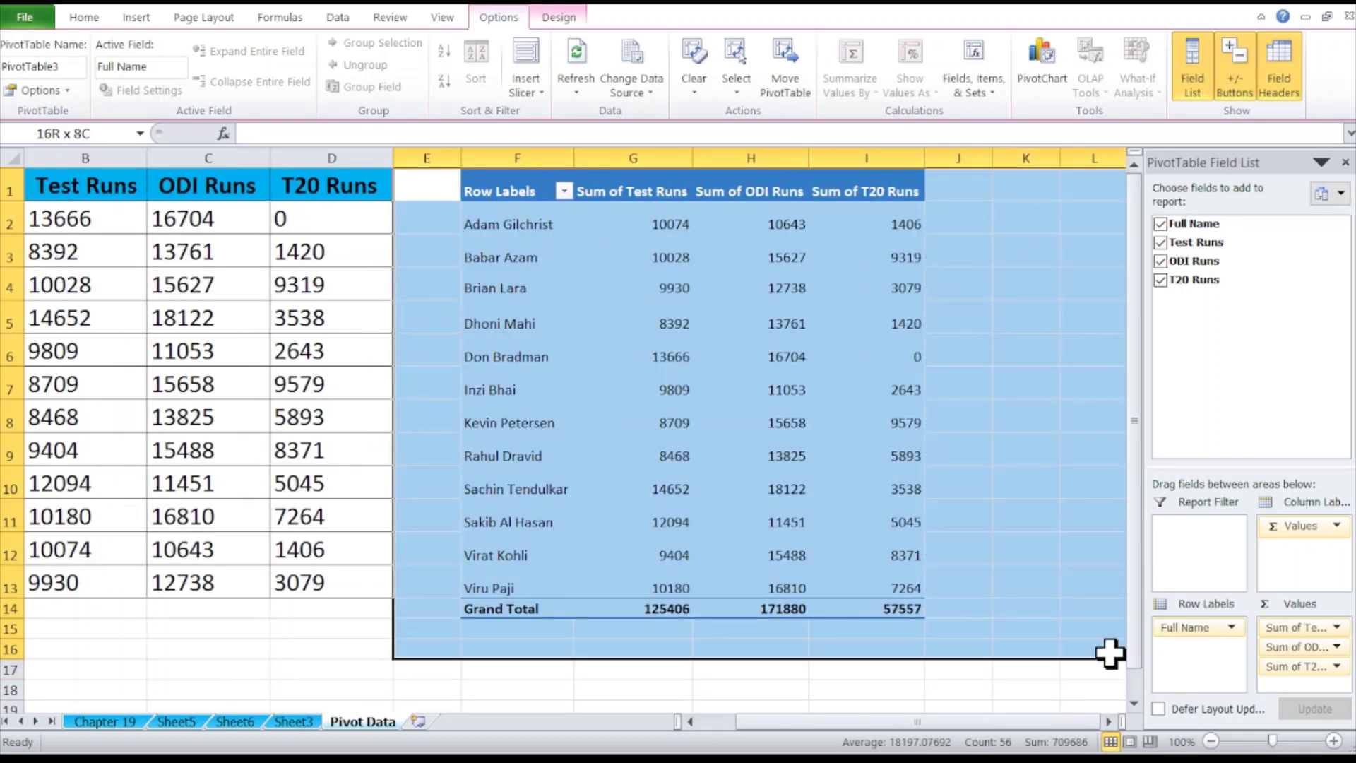
key("Delete")
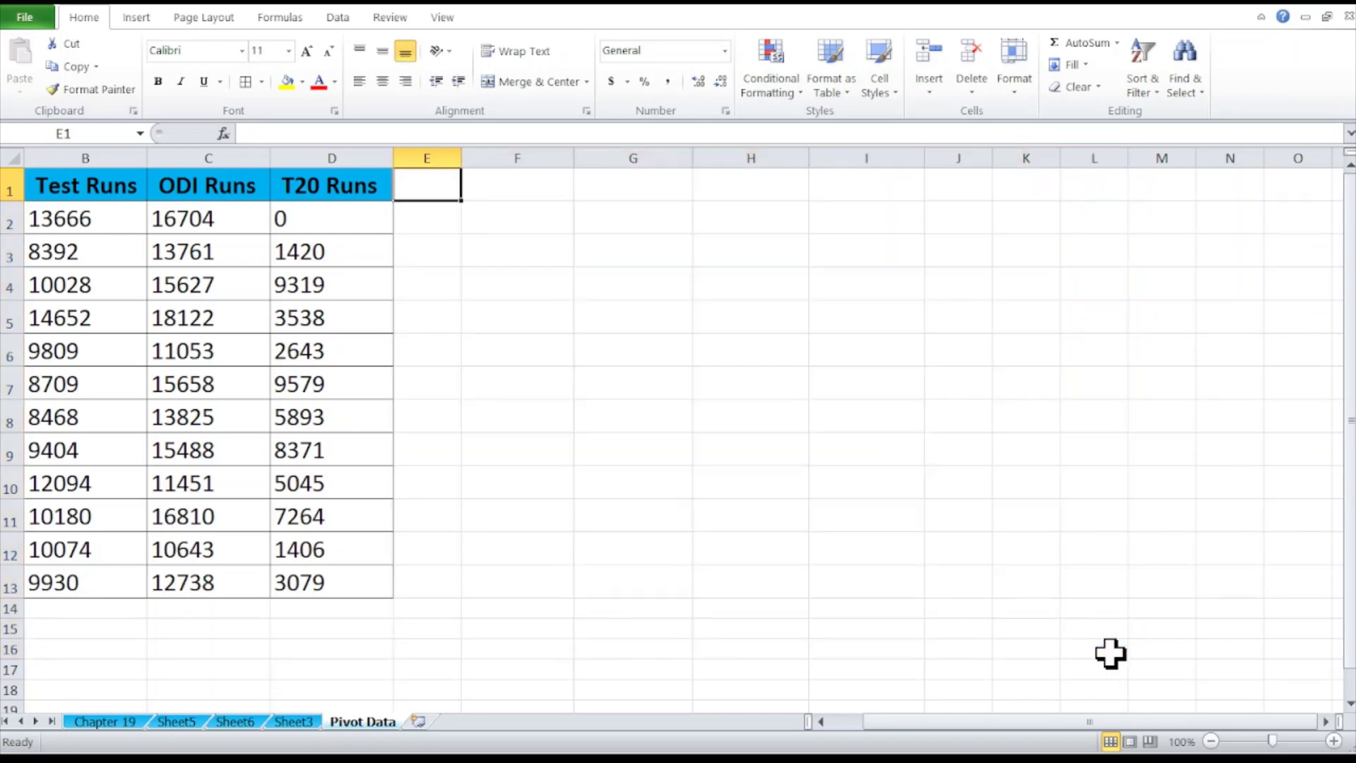
key("Left")
key("Left")
key("Left")
key("Left")
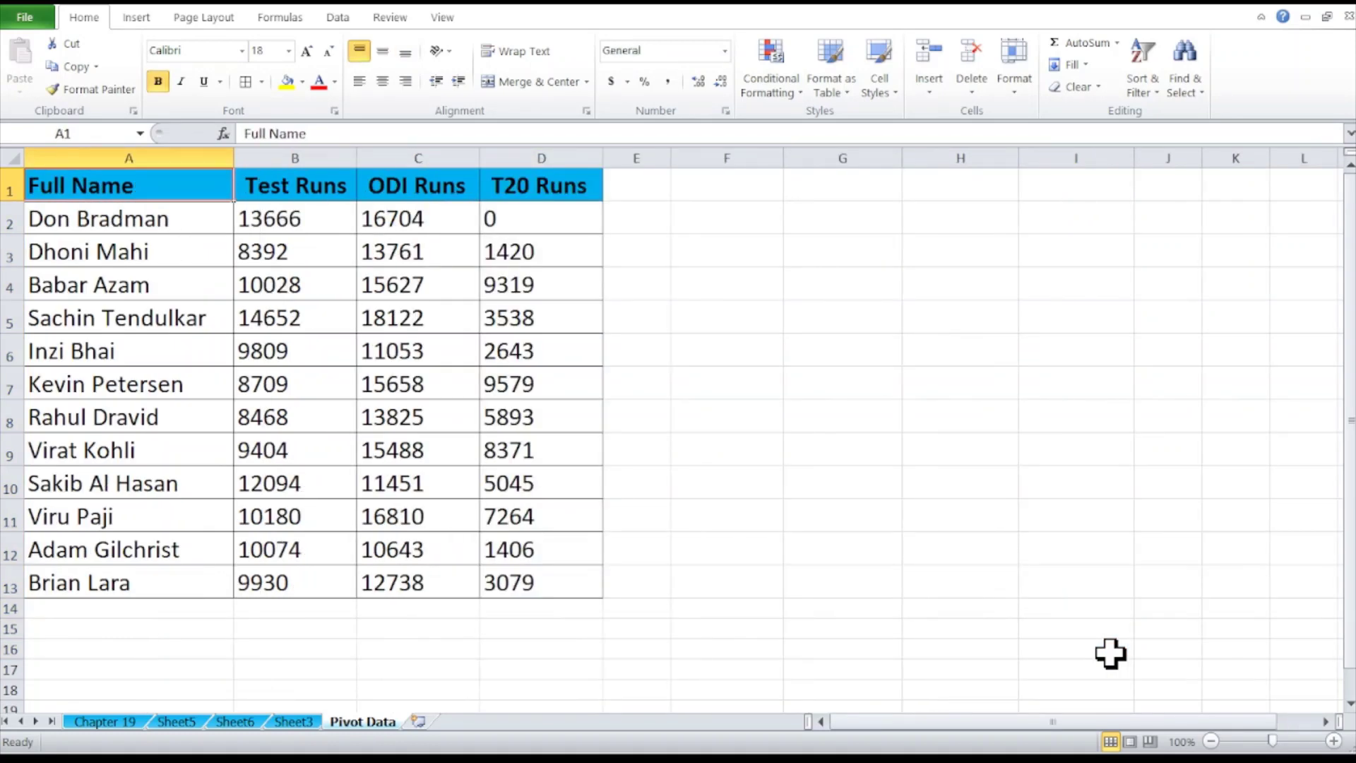